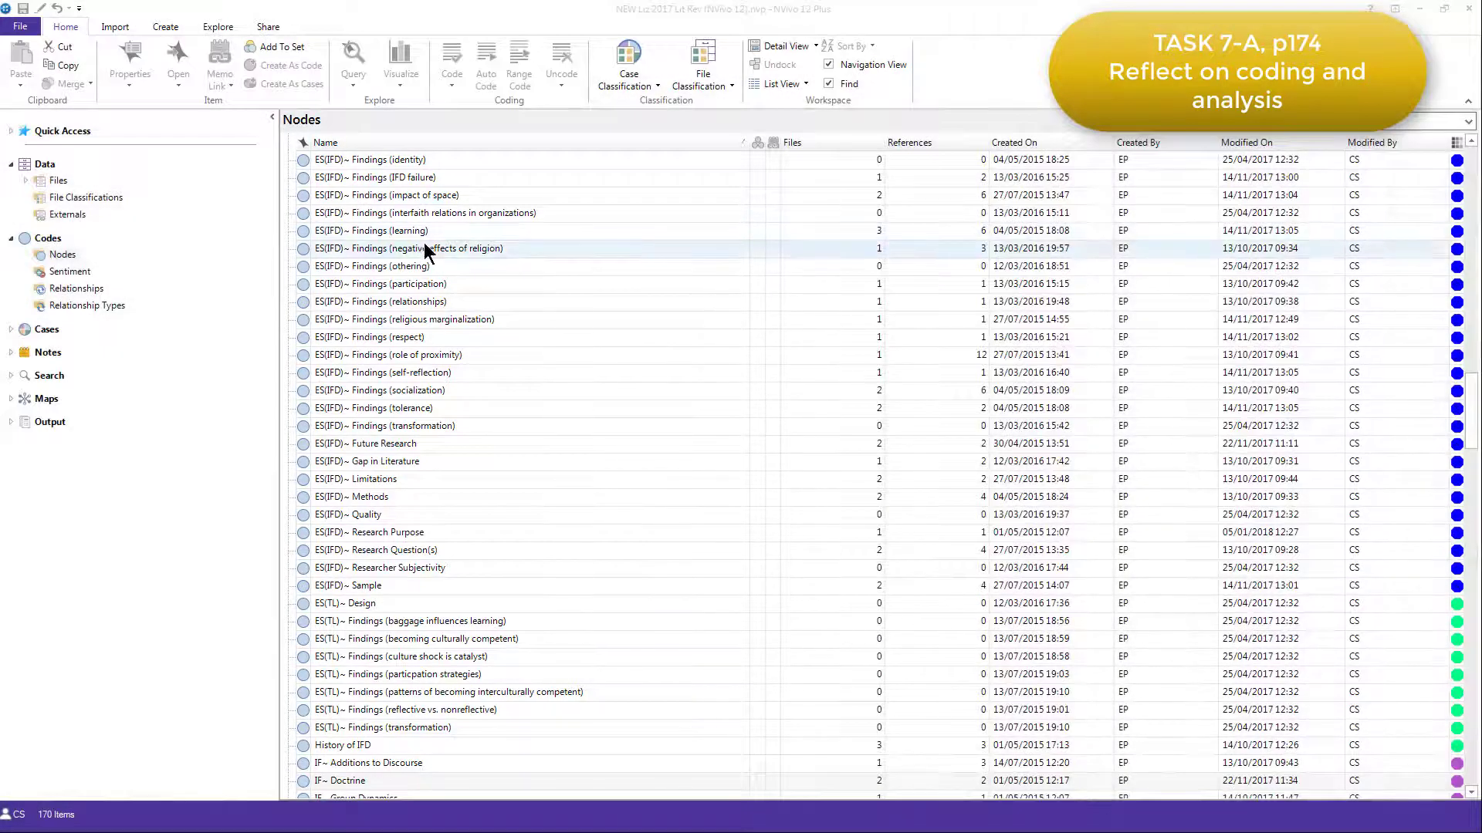
- Open the ES(IFD)~ Findings (learning) code's references, then list the seven memos in Memos > Literature
click(428, 226)
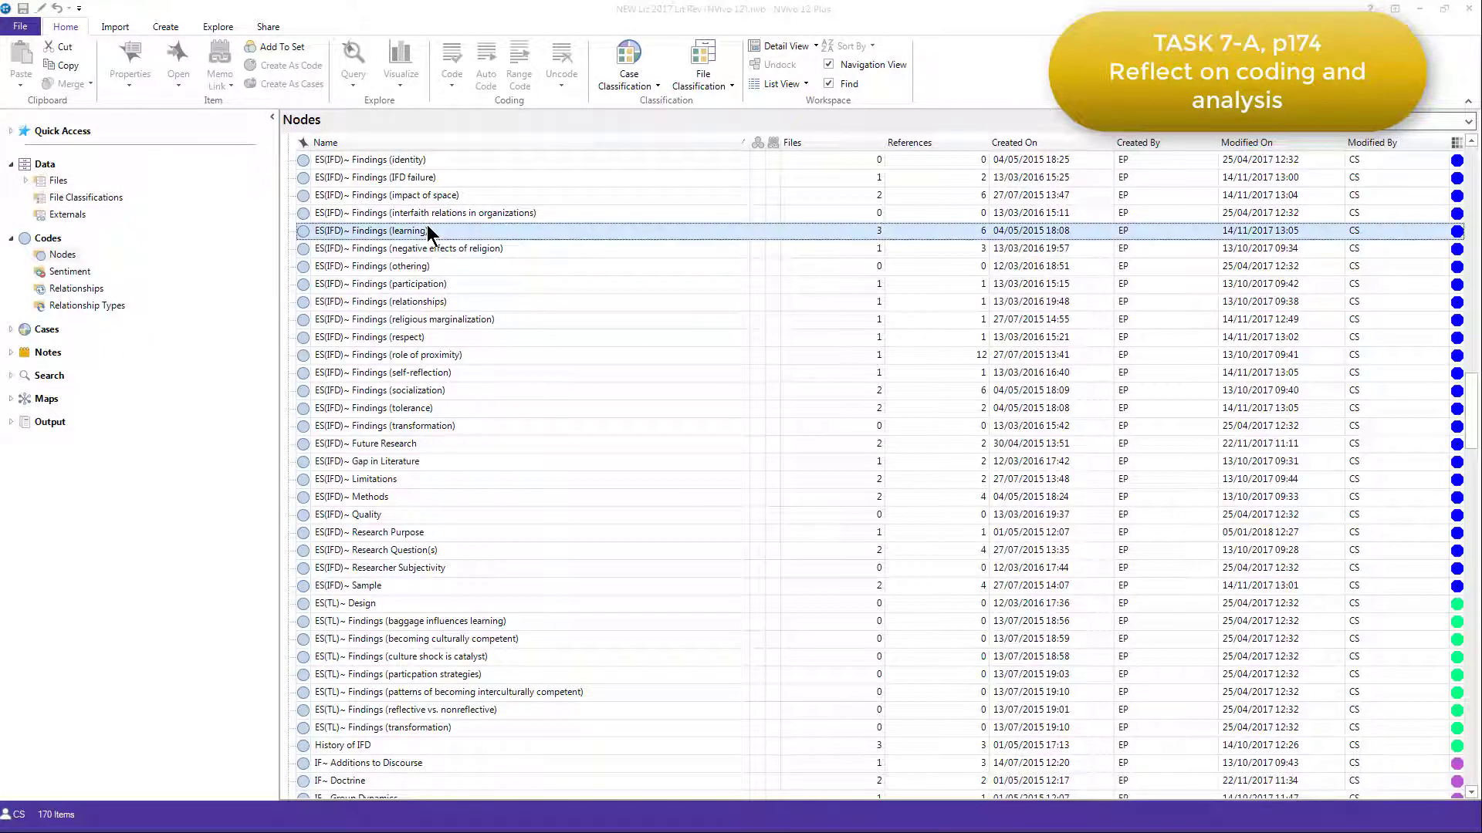
double_click(428, 226)
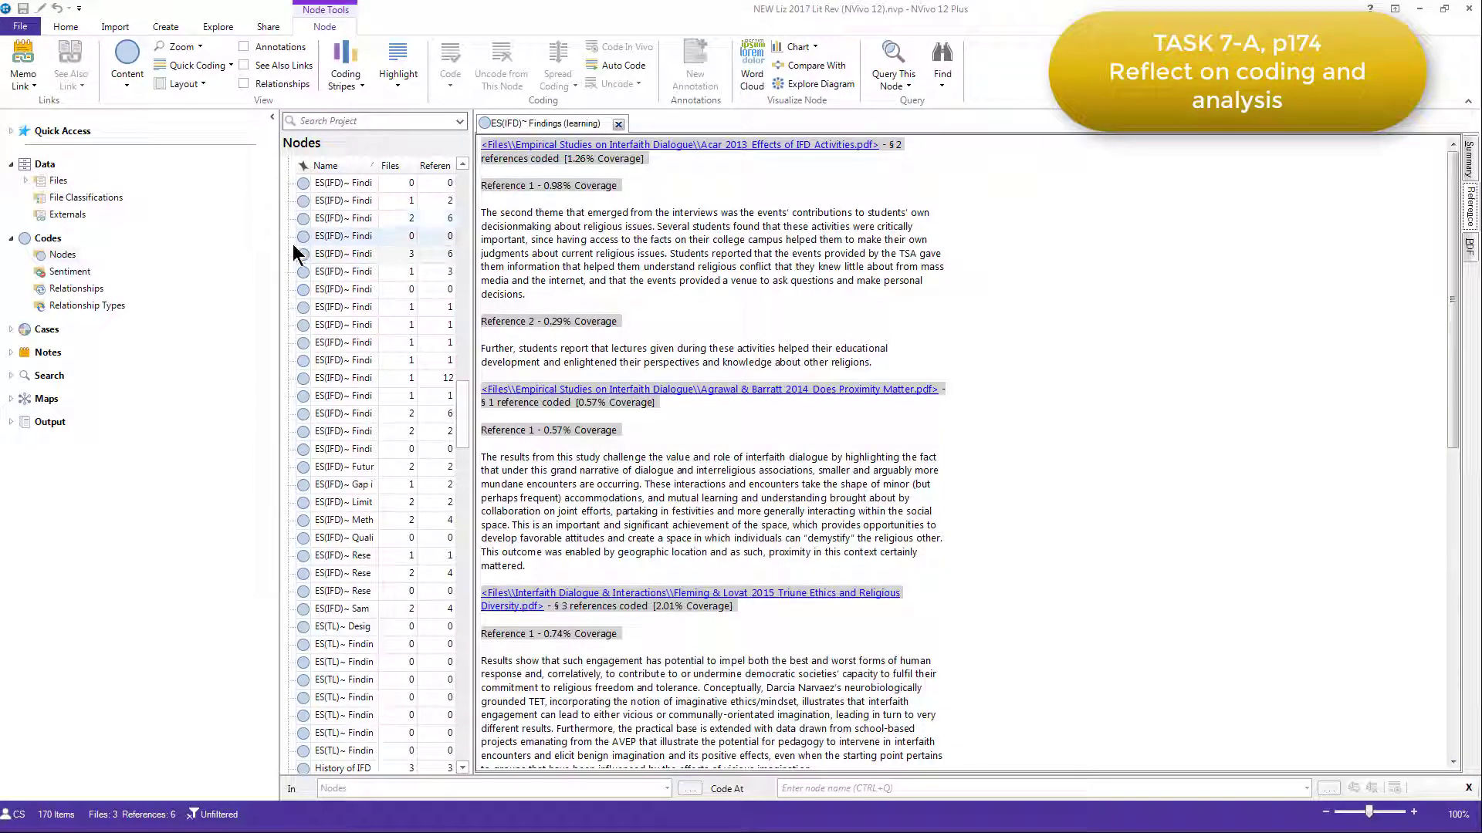
click(11, 352)
click(80, 385)
click(82, 419)
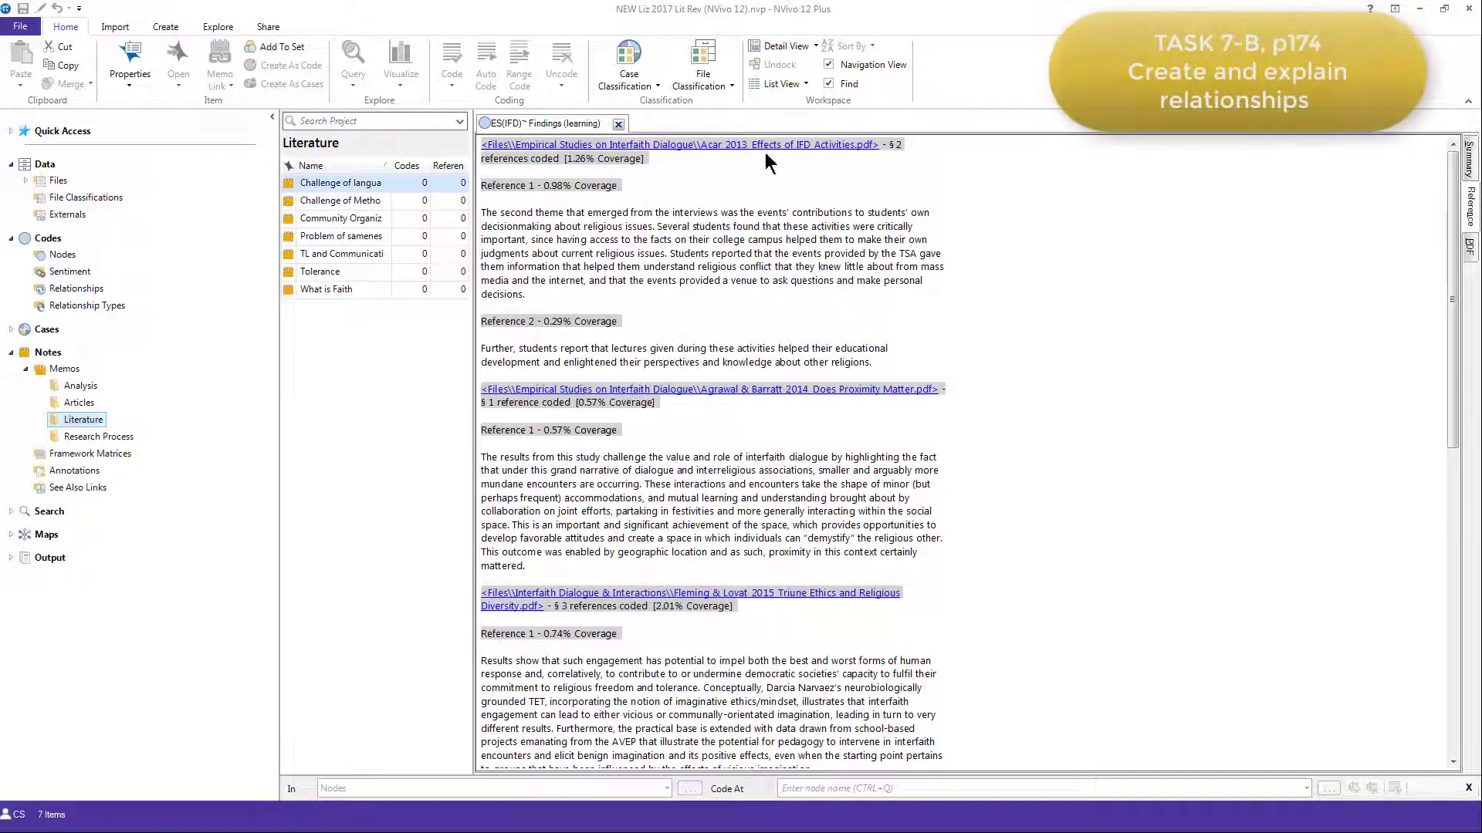
- Close the Findings (learning) code and list the seven relationship types after viewing the 23 relationships
click(618, 124)
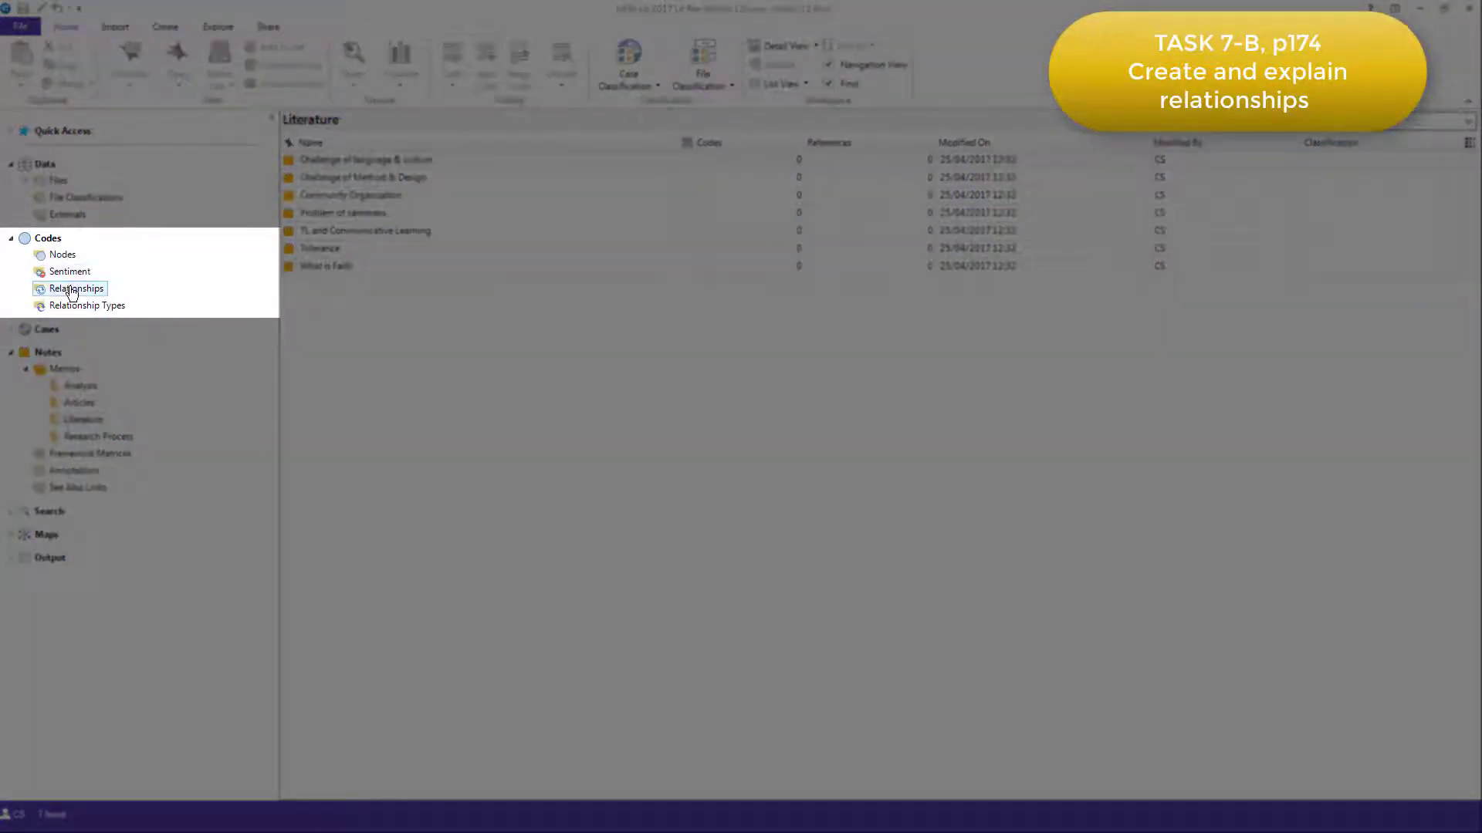
click(74, 290)
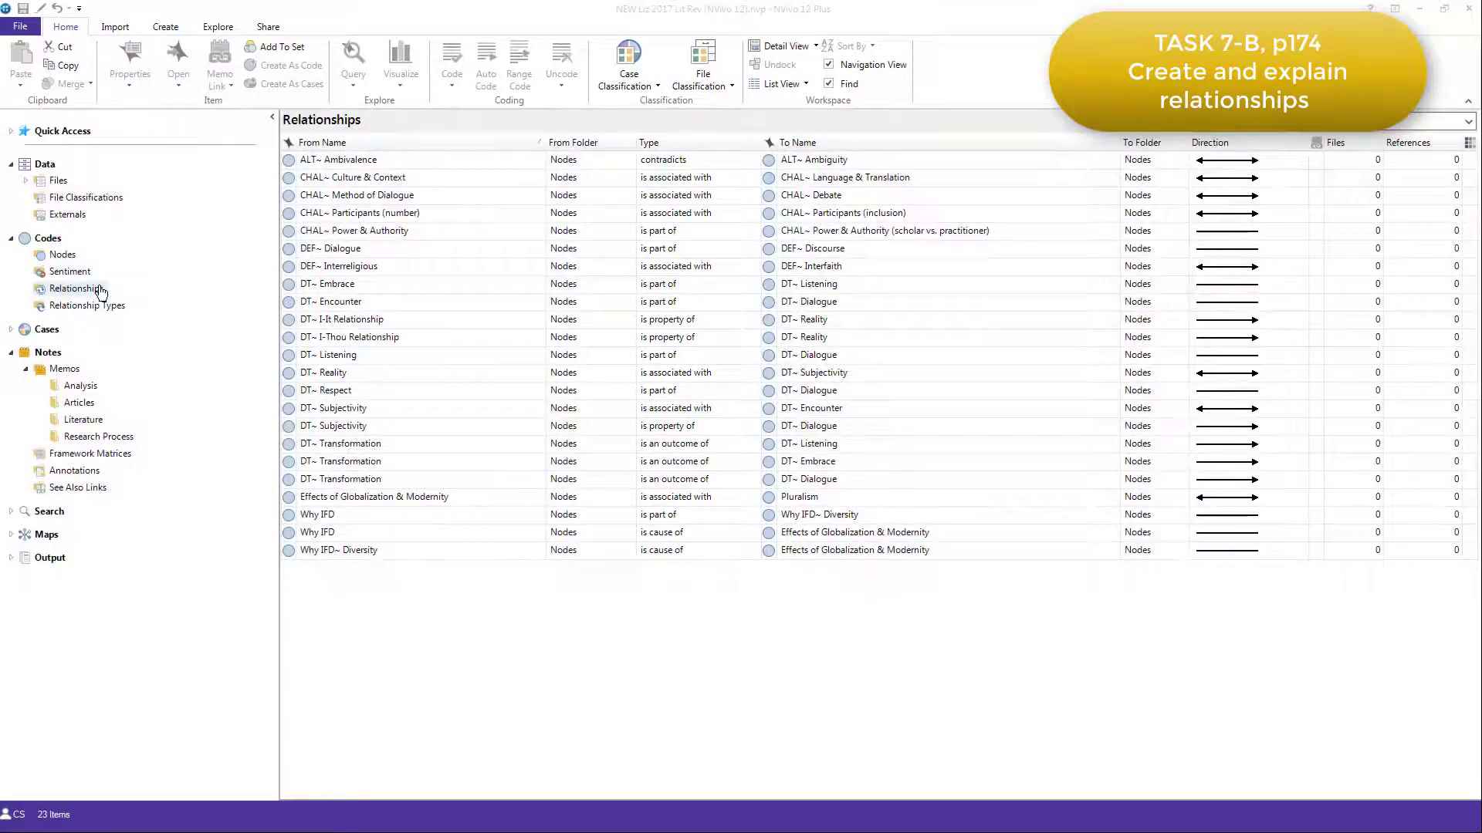
click(98, 305)
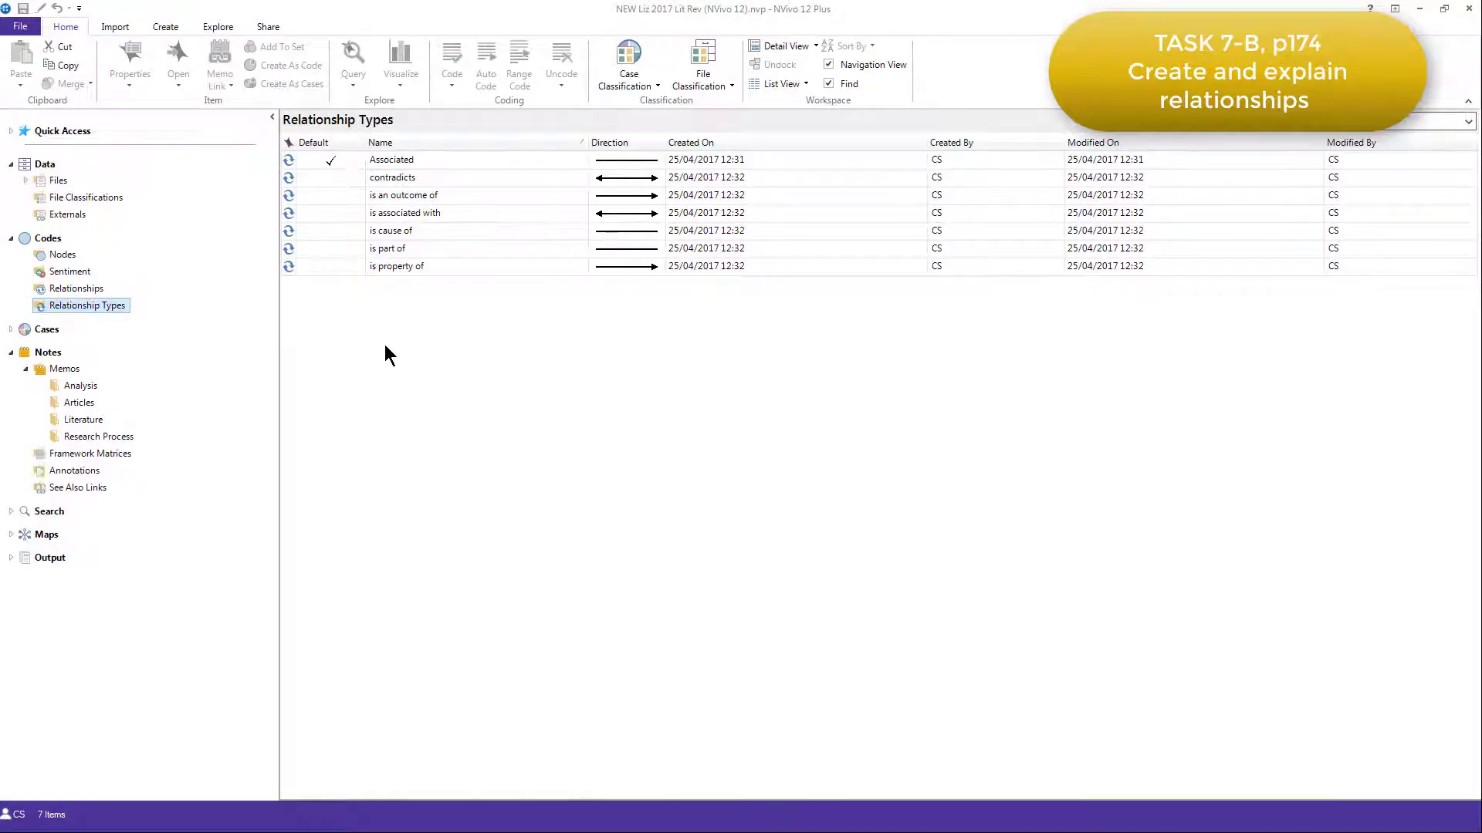
- Create a One Way relationship type named 'criticises', making eight types
right_click(385, 344)
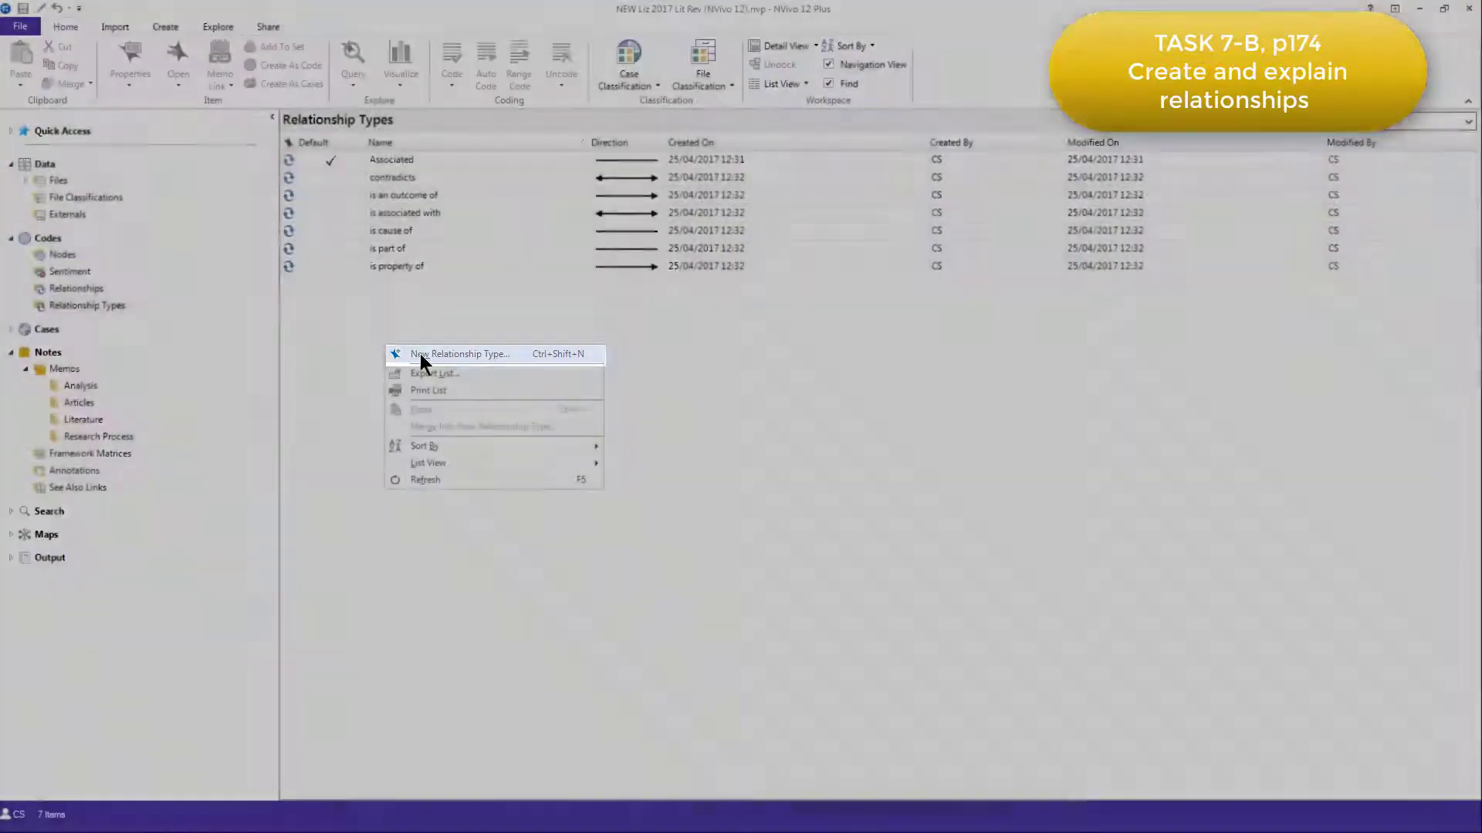
click(420, 356)
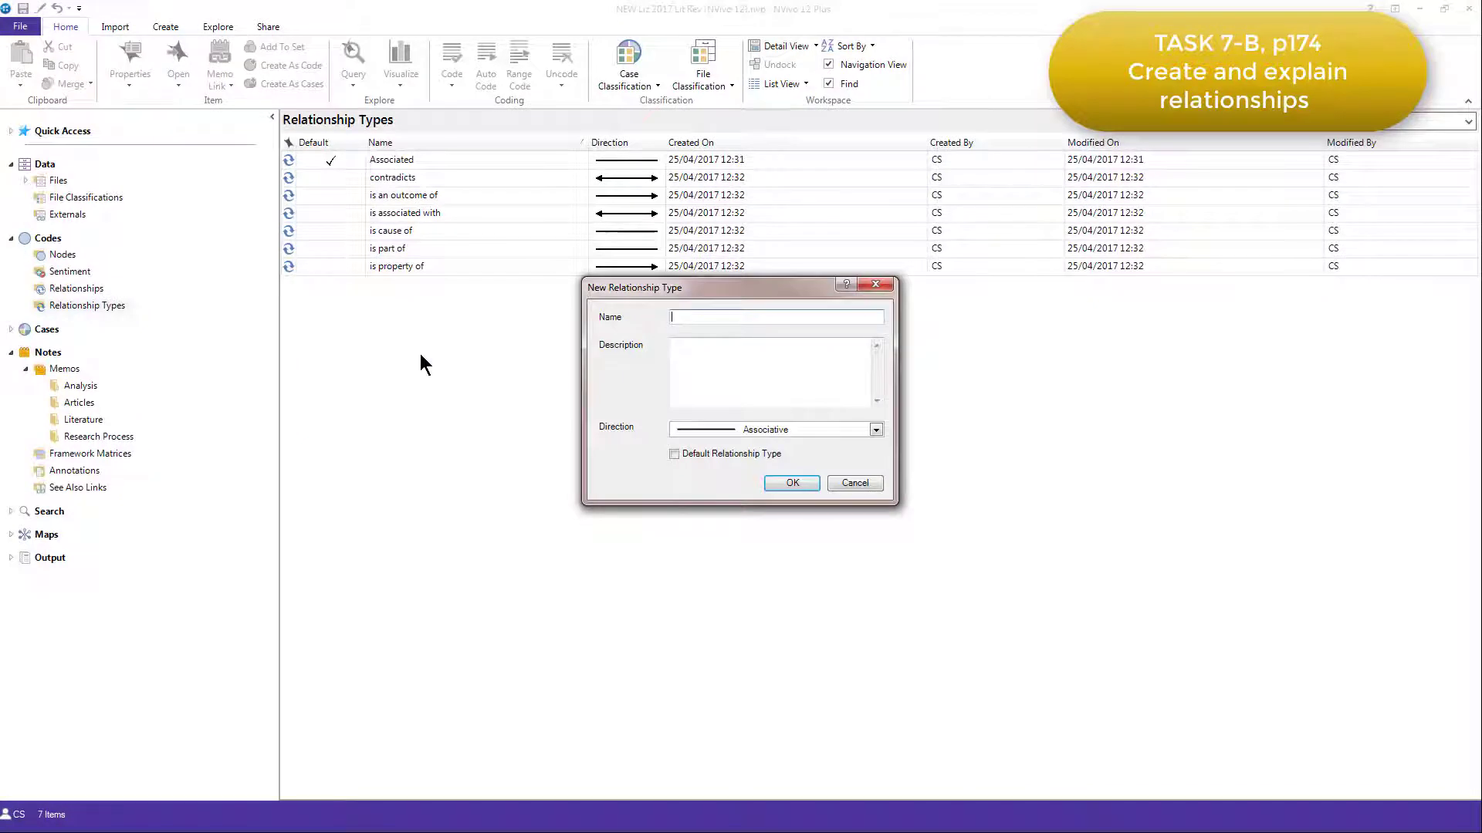
text(criti)
text(cises)
click(876, 429)
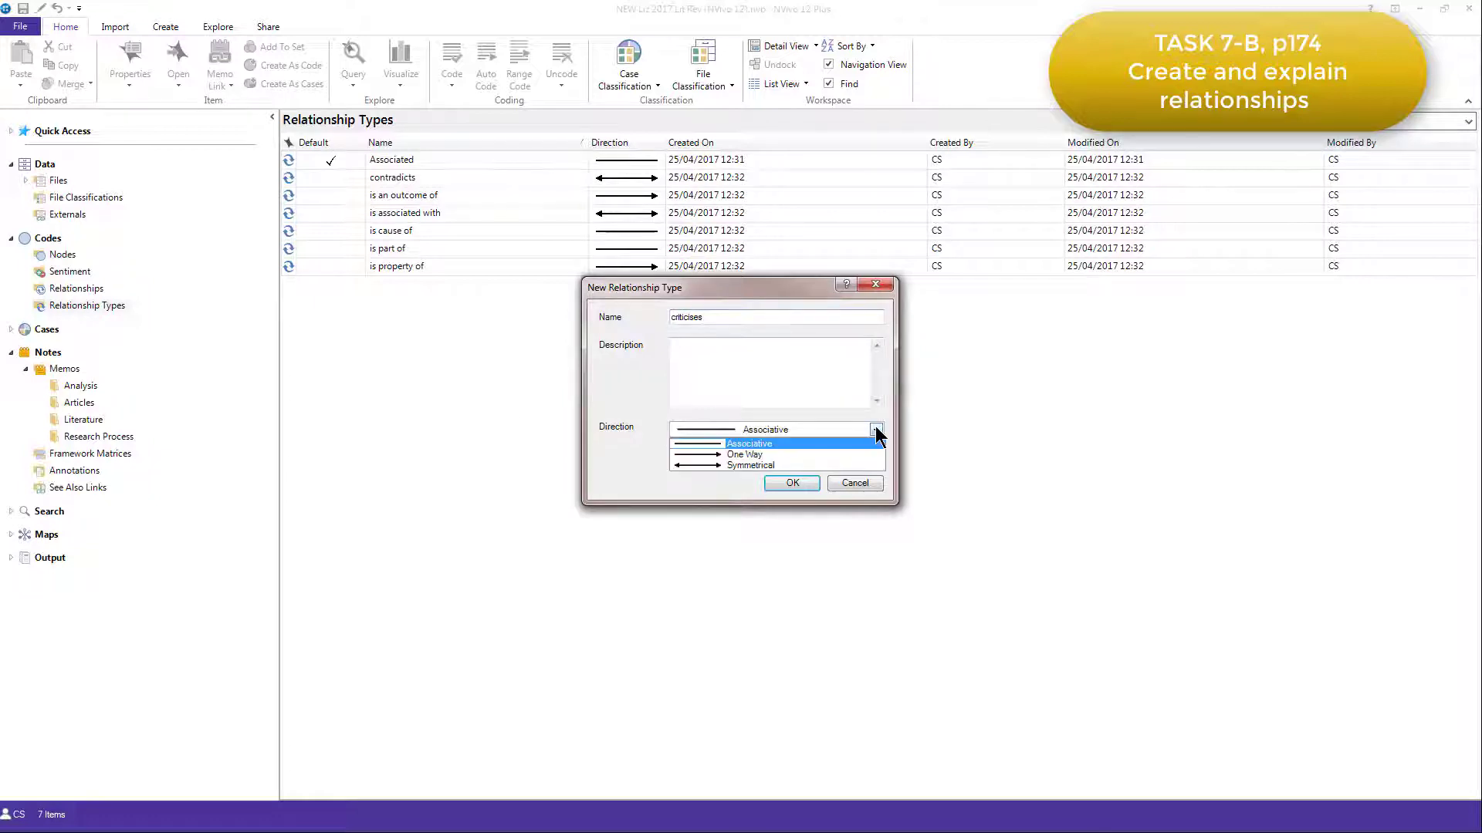
click(832, 455)
click(795, 483)
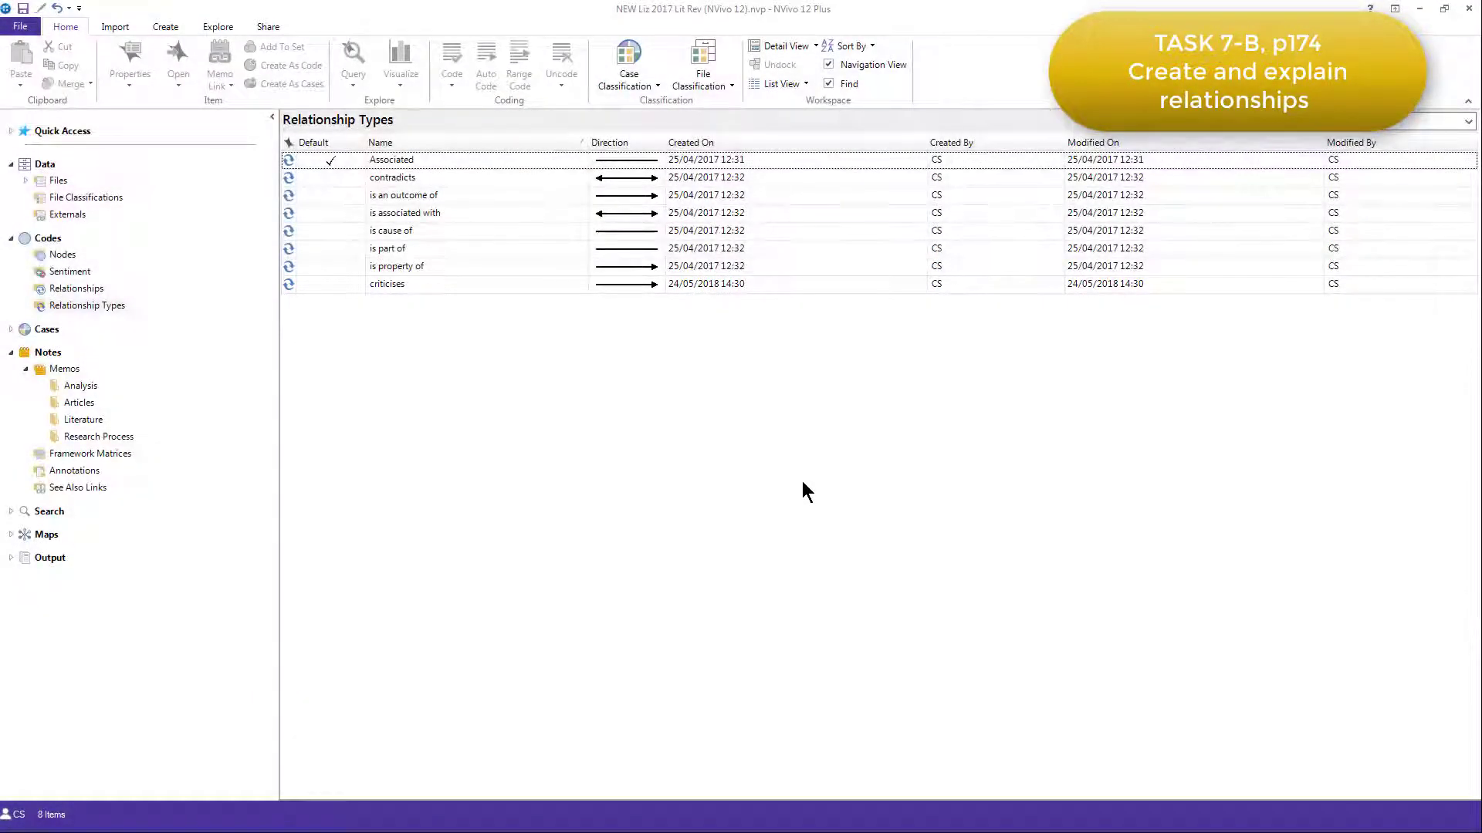
- Start a new relationship in the Relationships list with ALT~ Dynamics of Learning as the From code
click(76, 289)
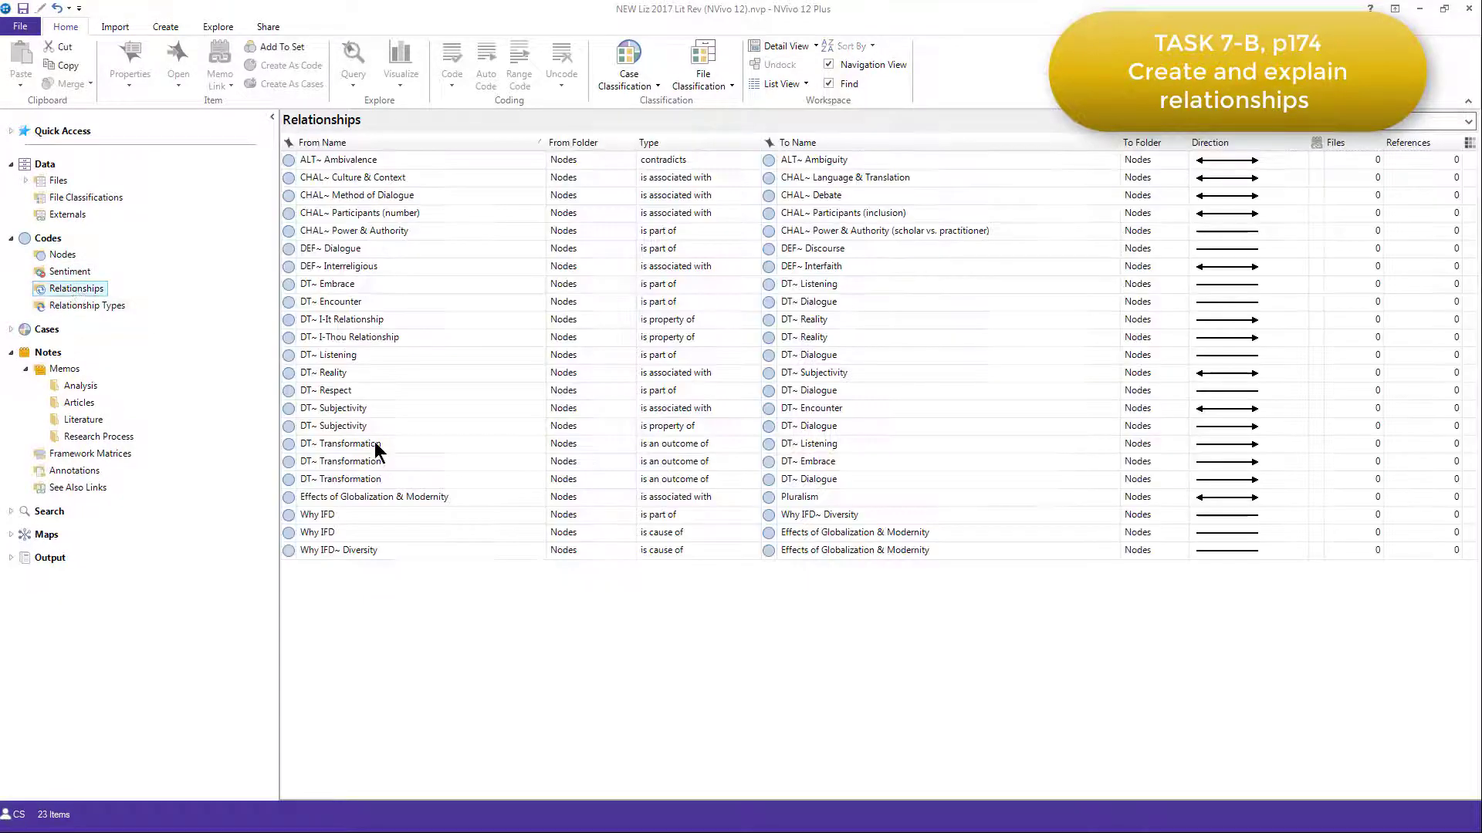
right_click(397, 628)
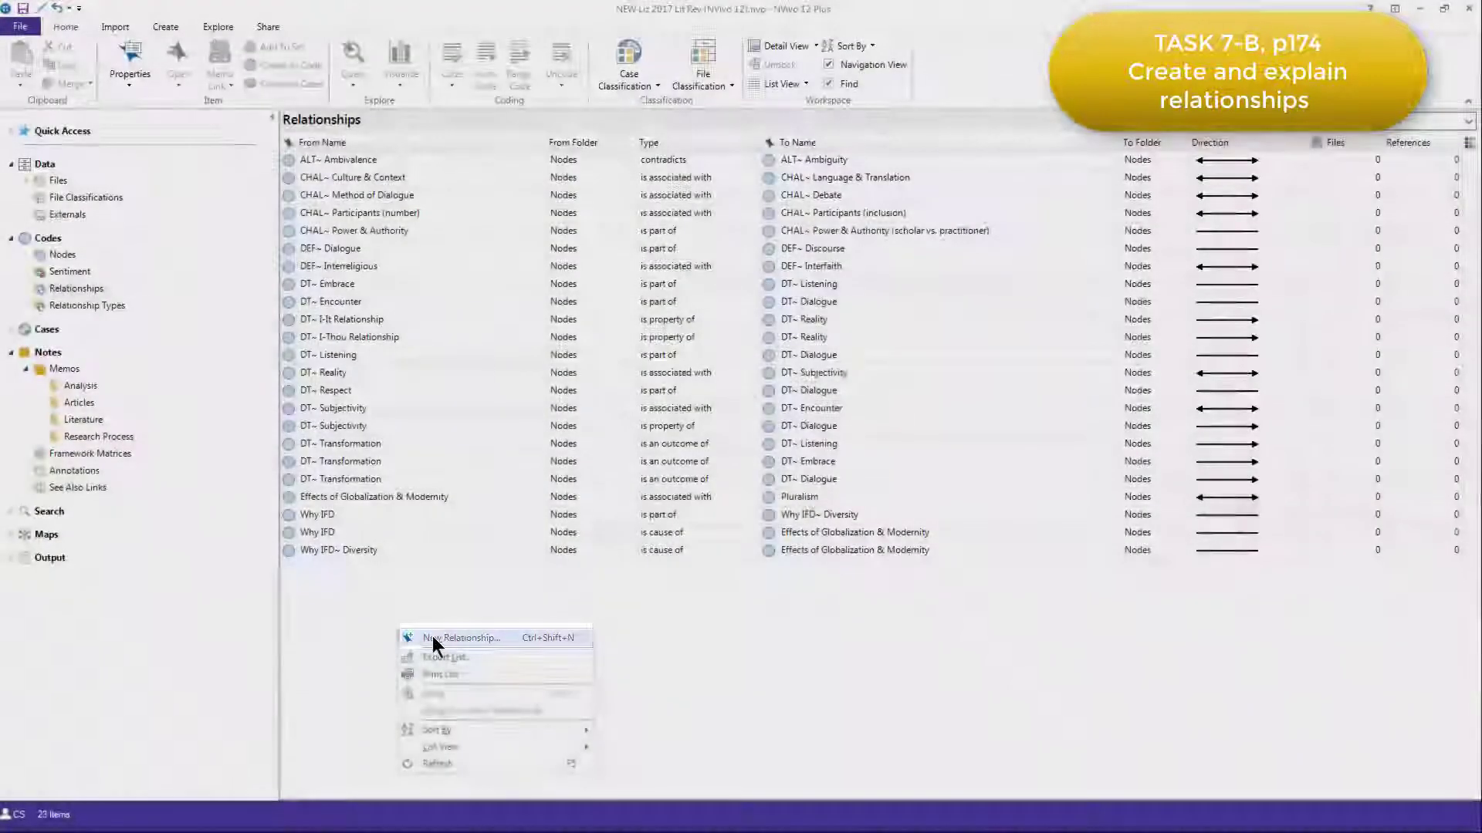
click(432, 637)
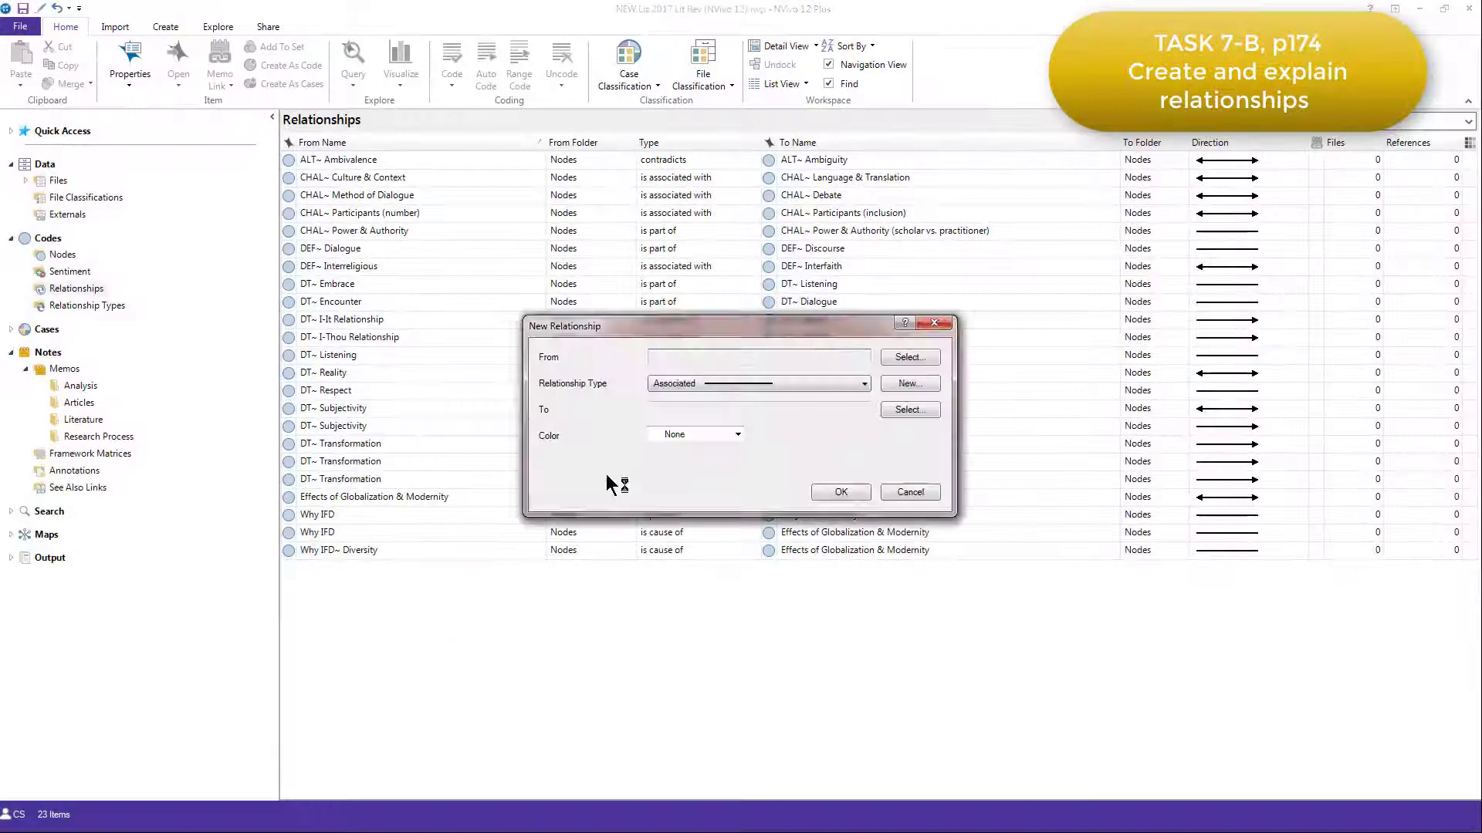
click(912, 355)
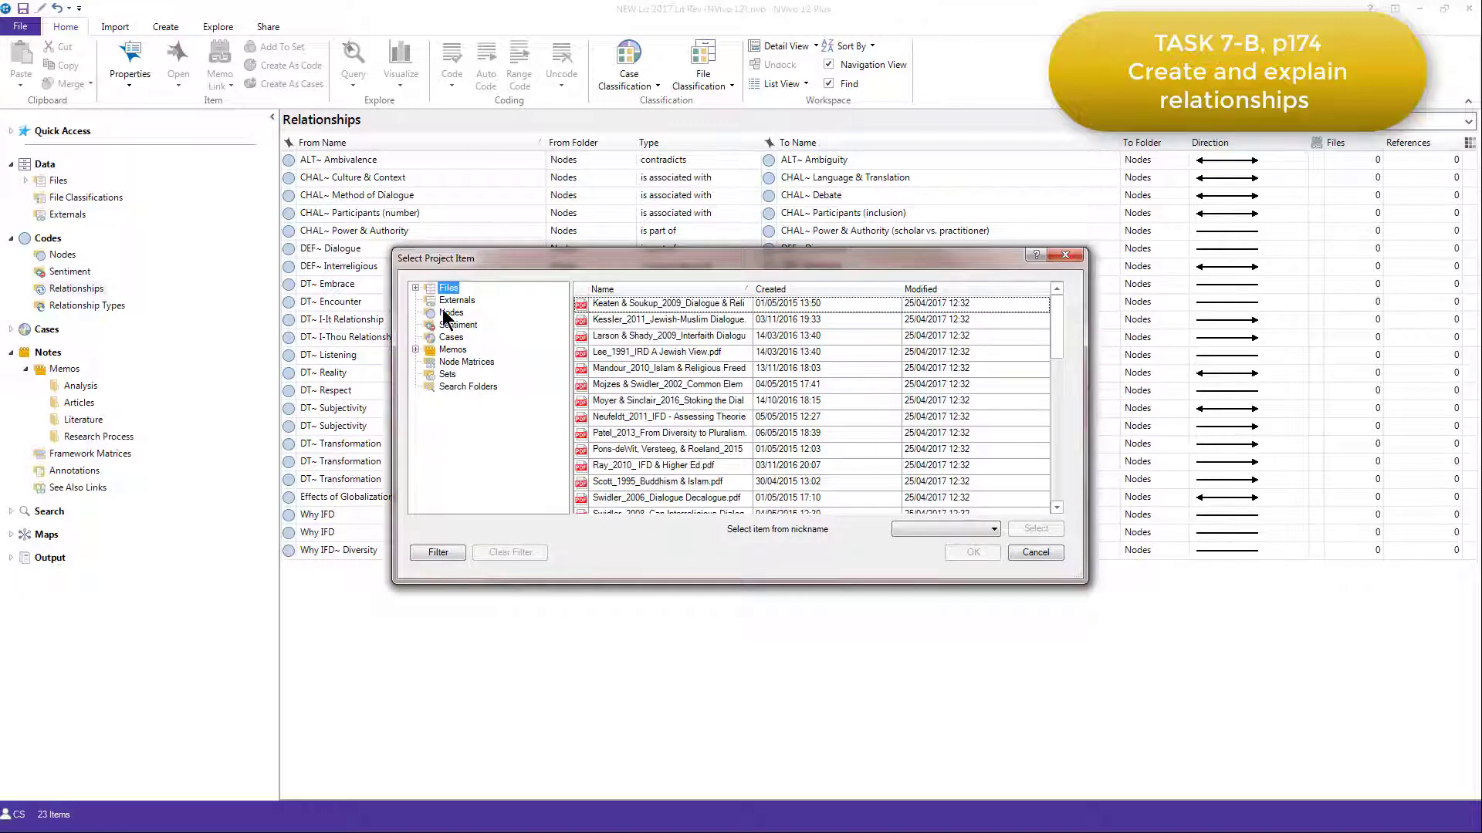
click(448, 312)
click(632, 335)
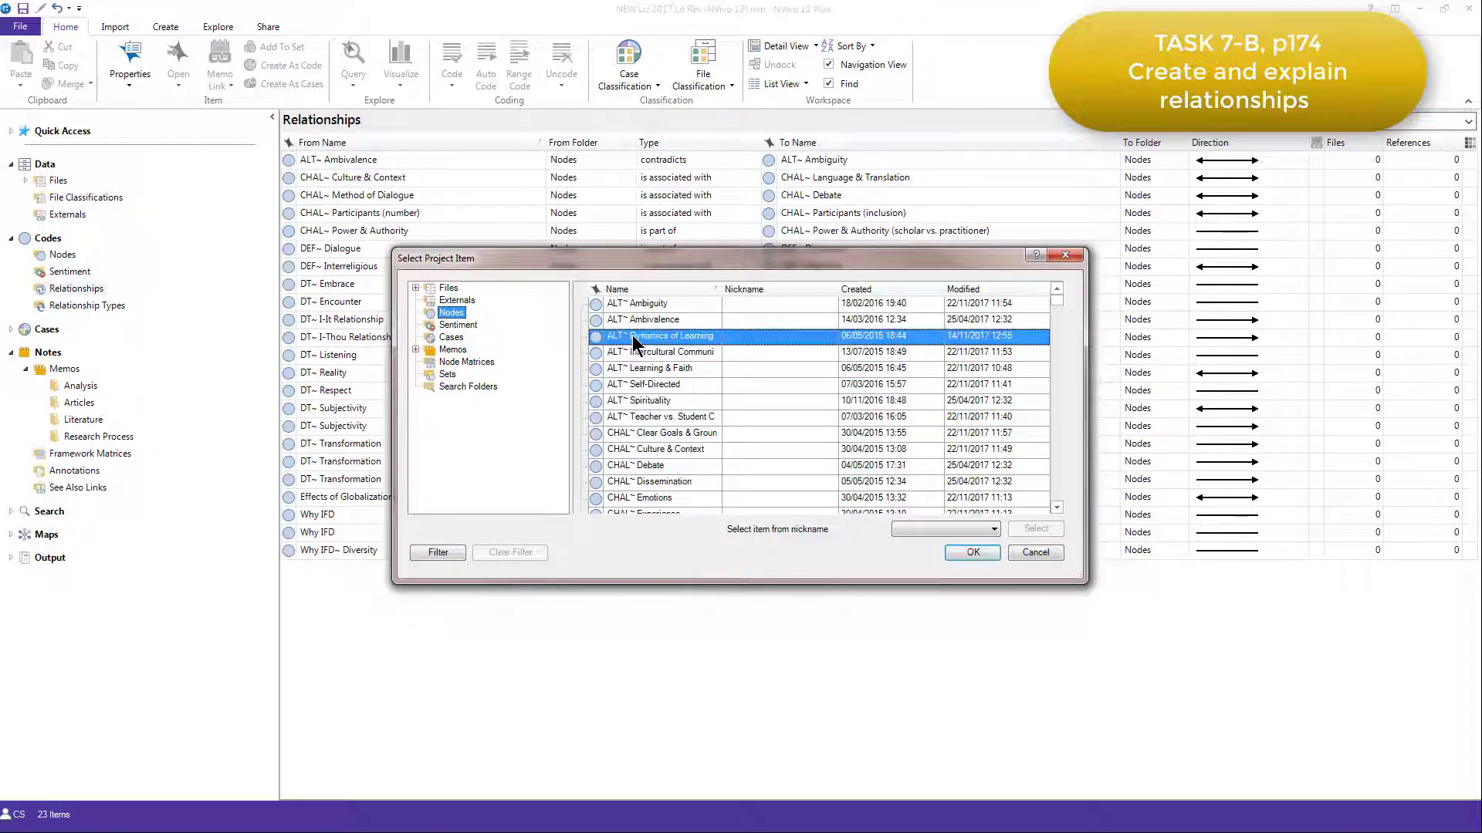
click(971, 551)
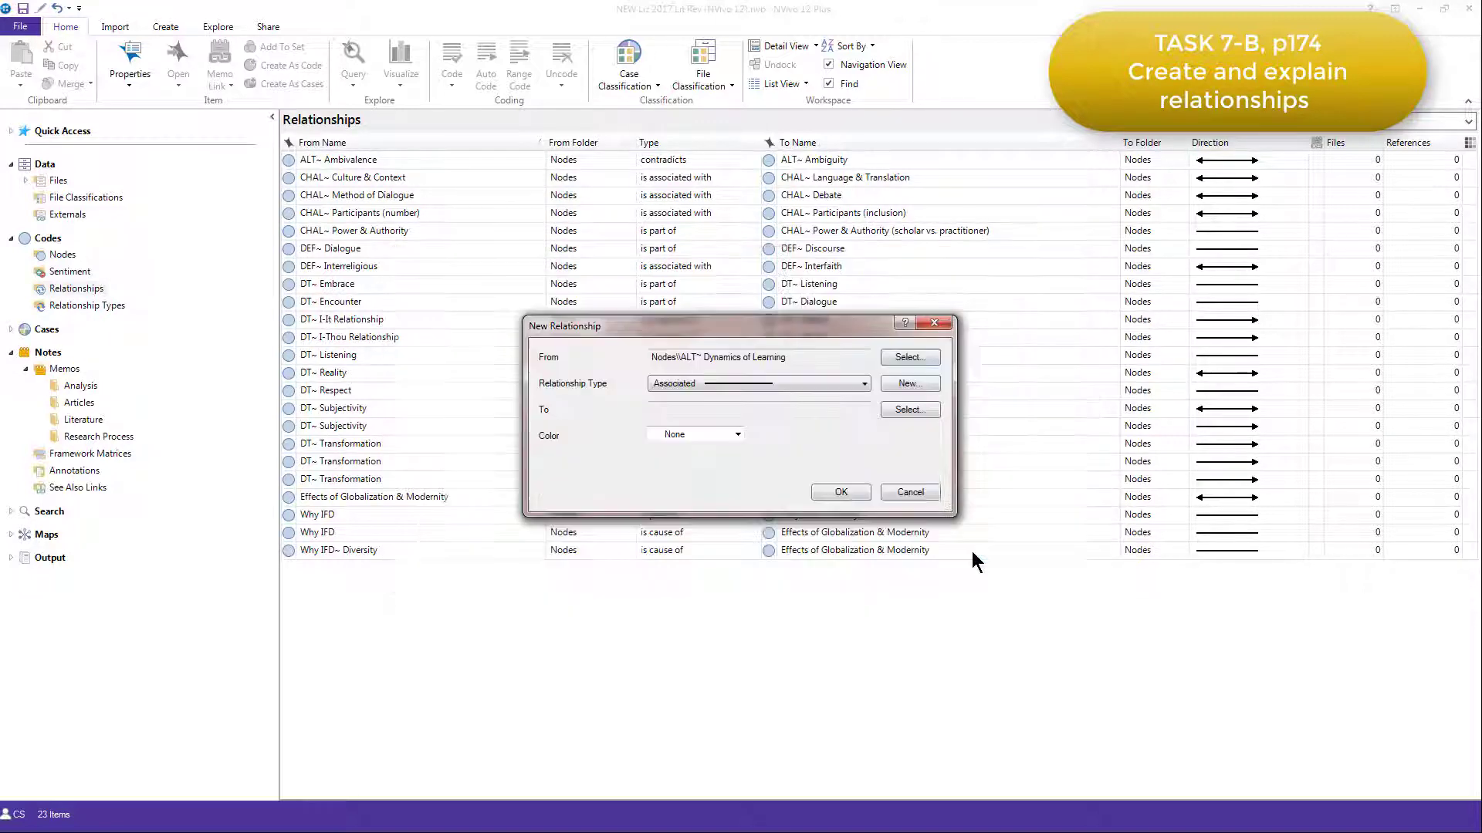
- Set CHAL~ Debate as the To code, keep the Associated type, and create the relationship
click(913, 412)
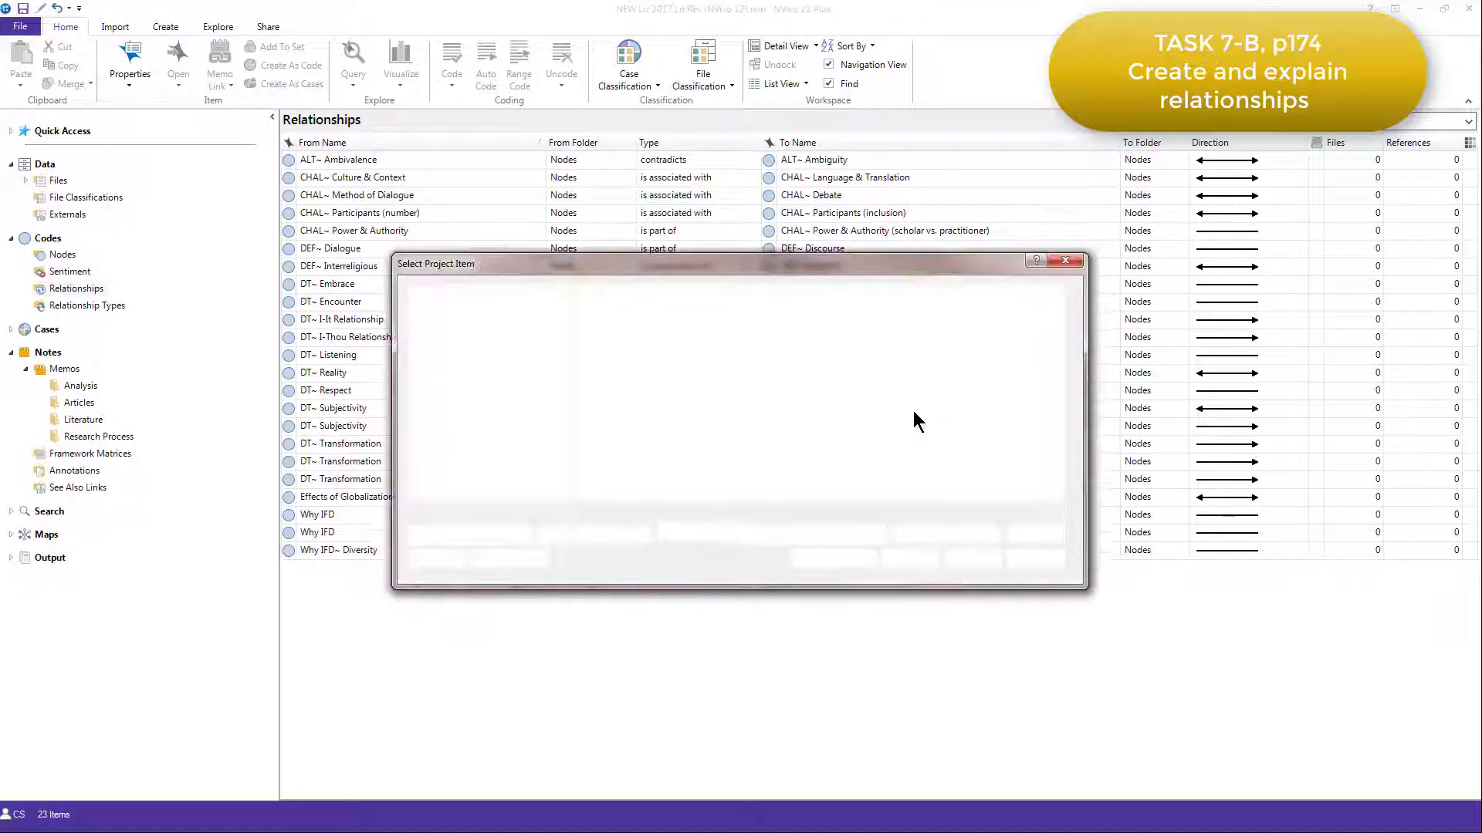
click(453, 319)
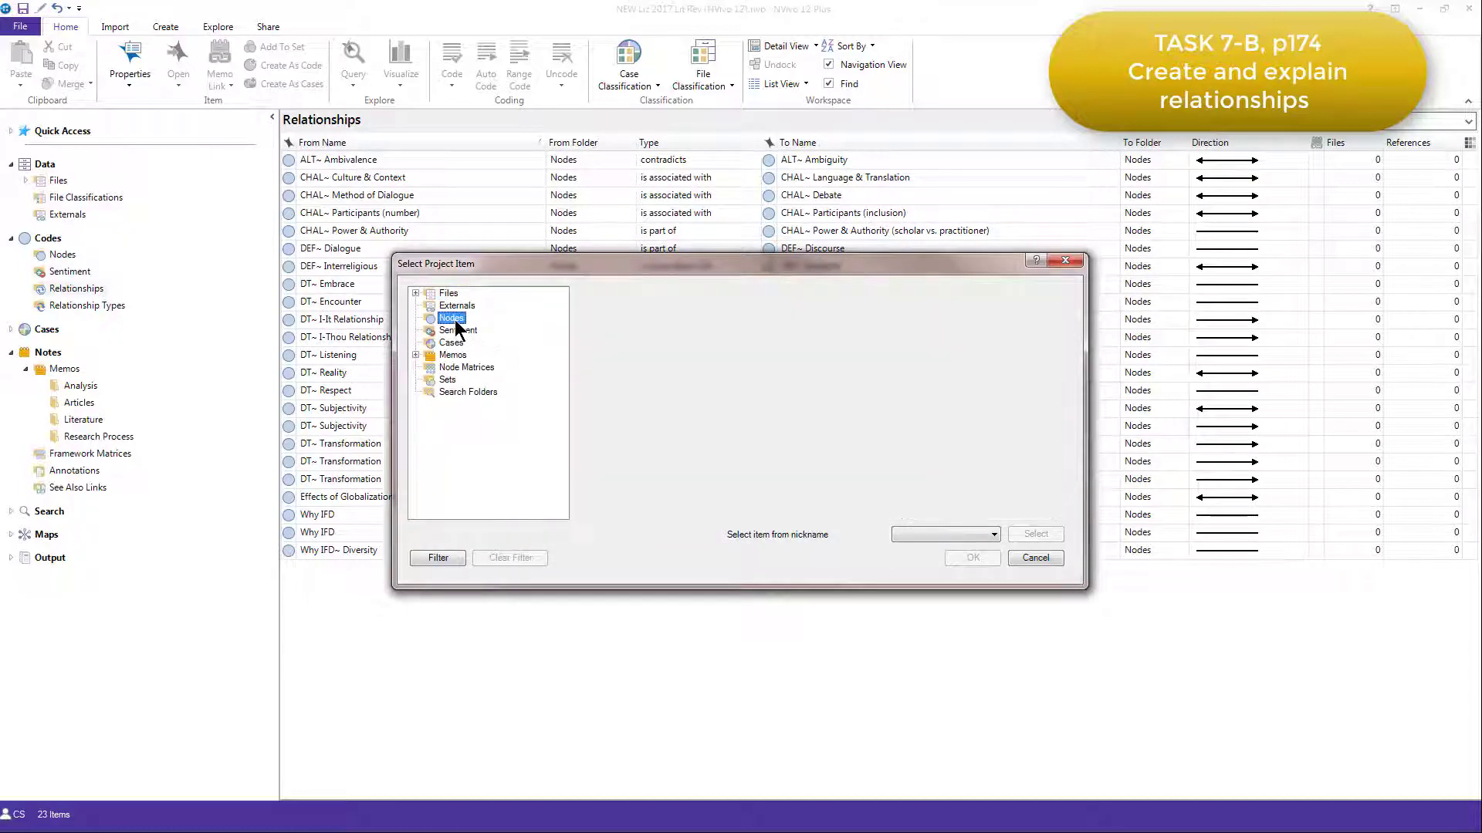
click(659, 471)
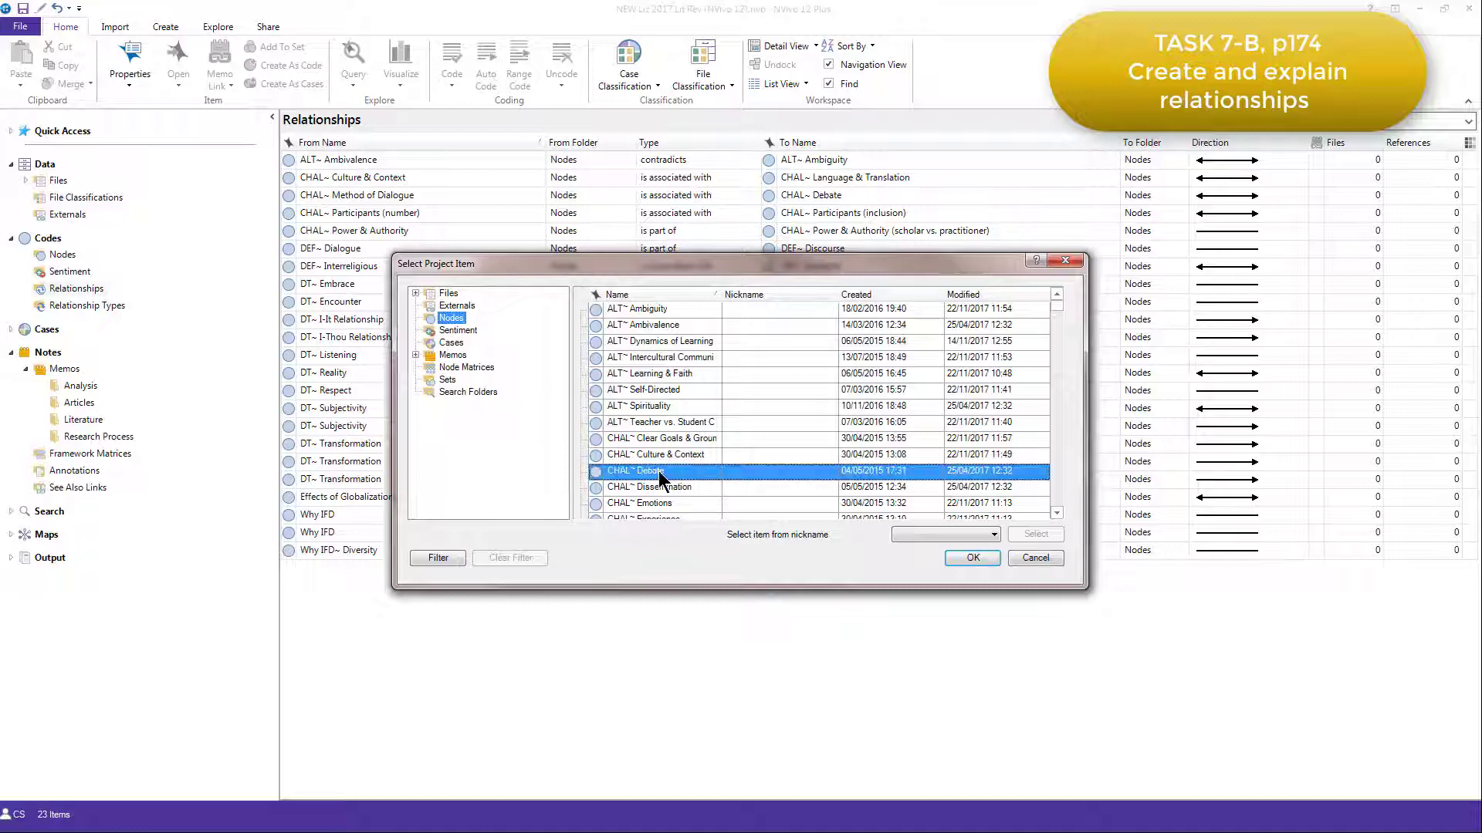
click(948, 554)
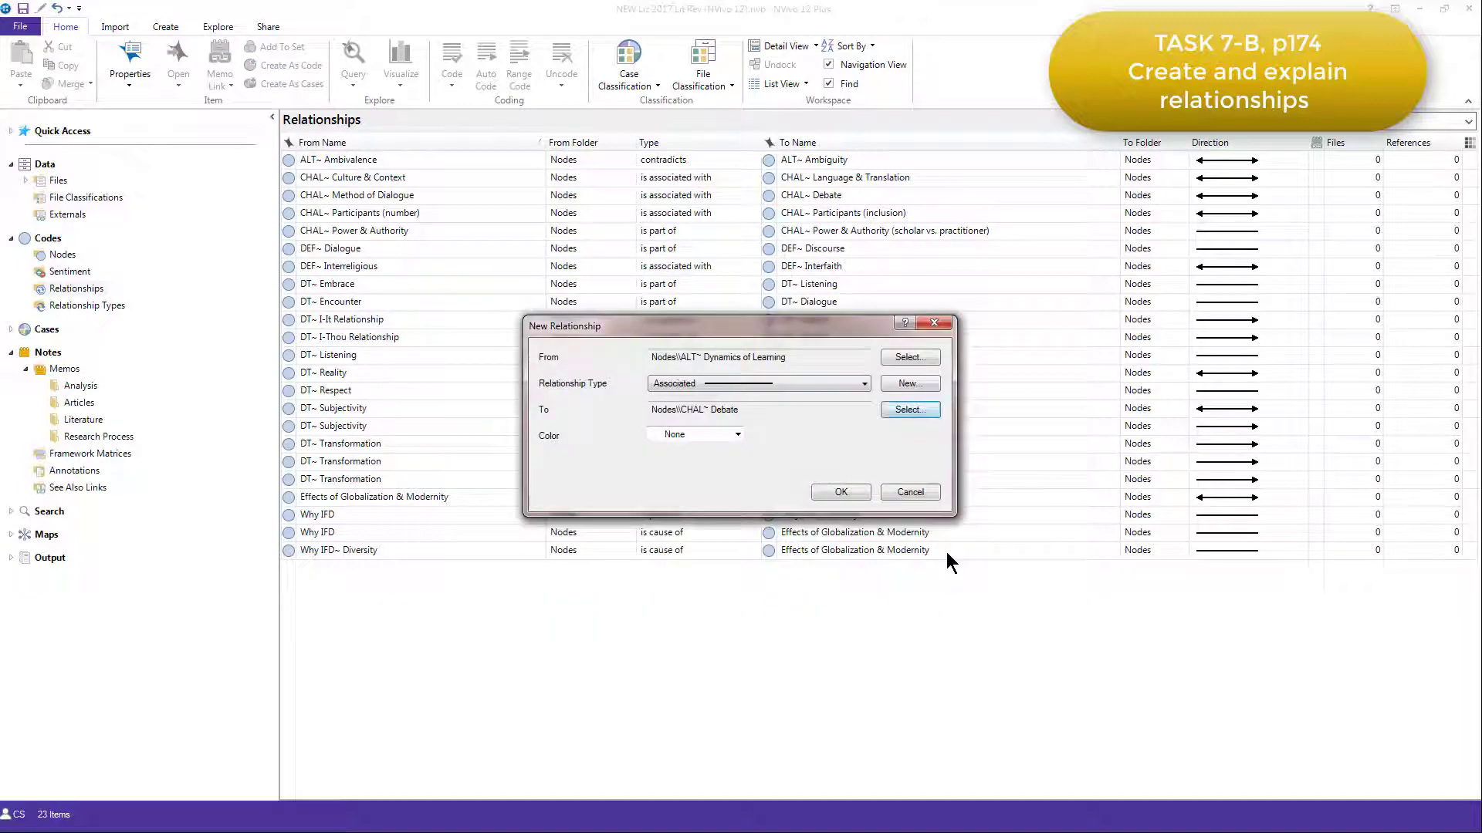
click(864, 383)
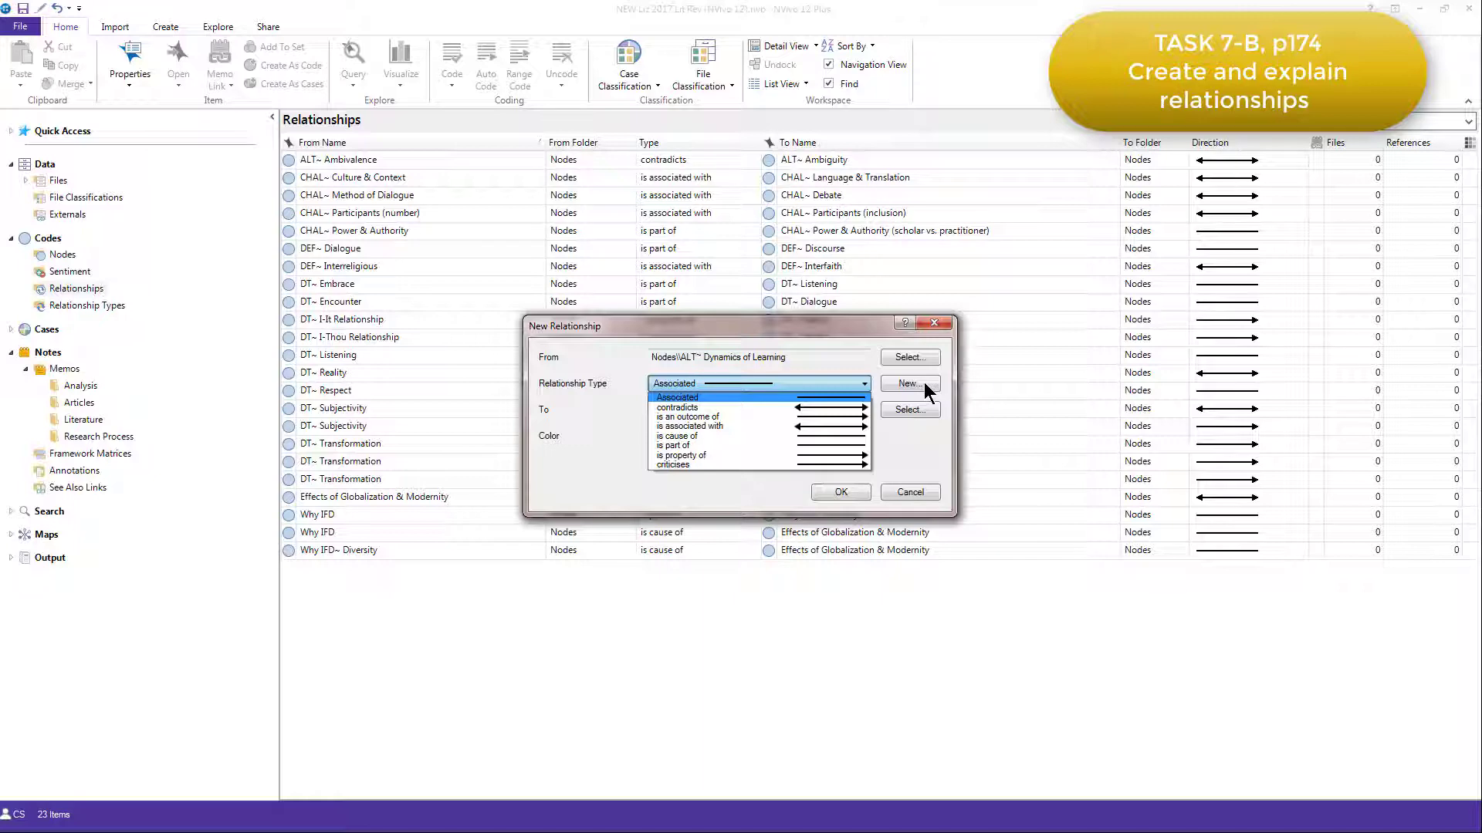
click(914, 442)
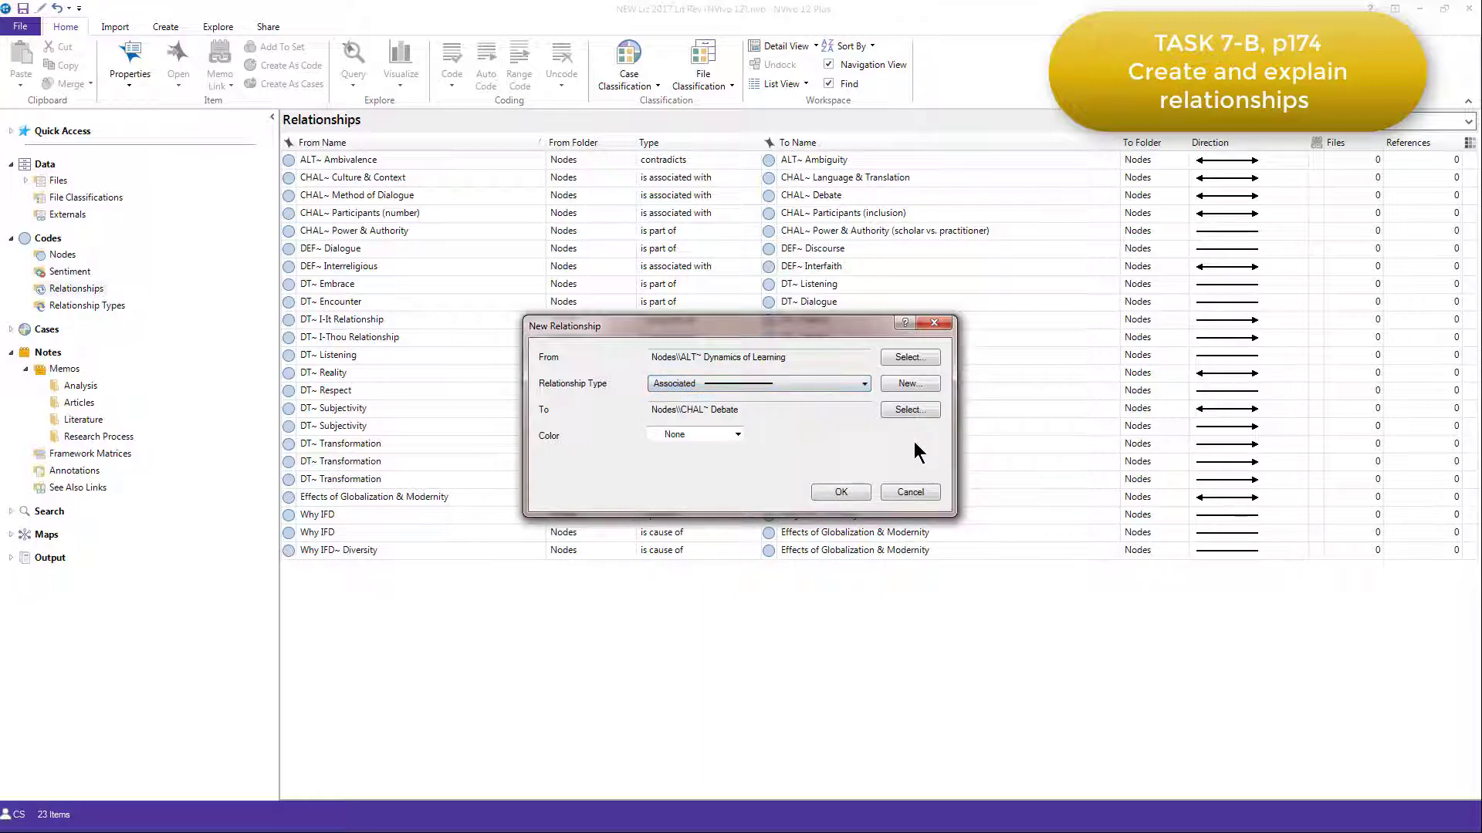
click(839, 492)
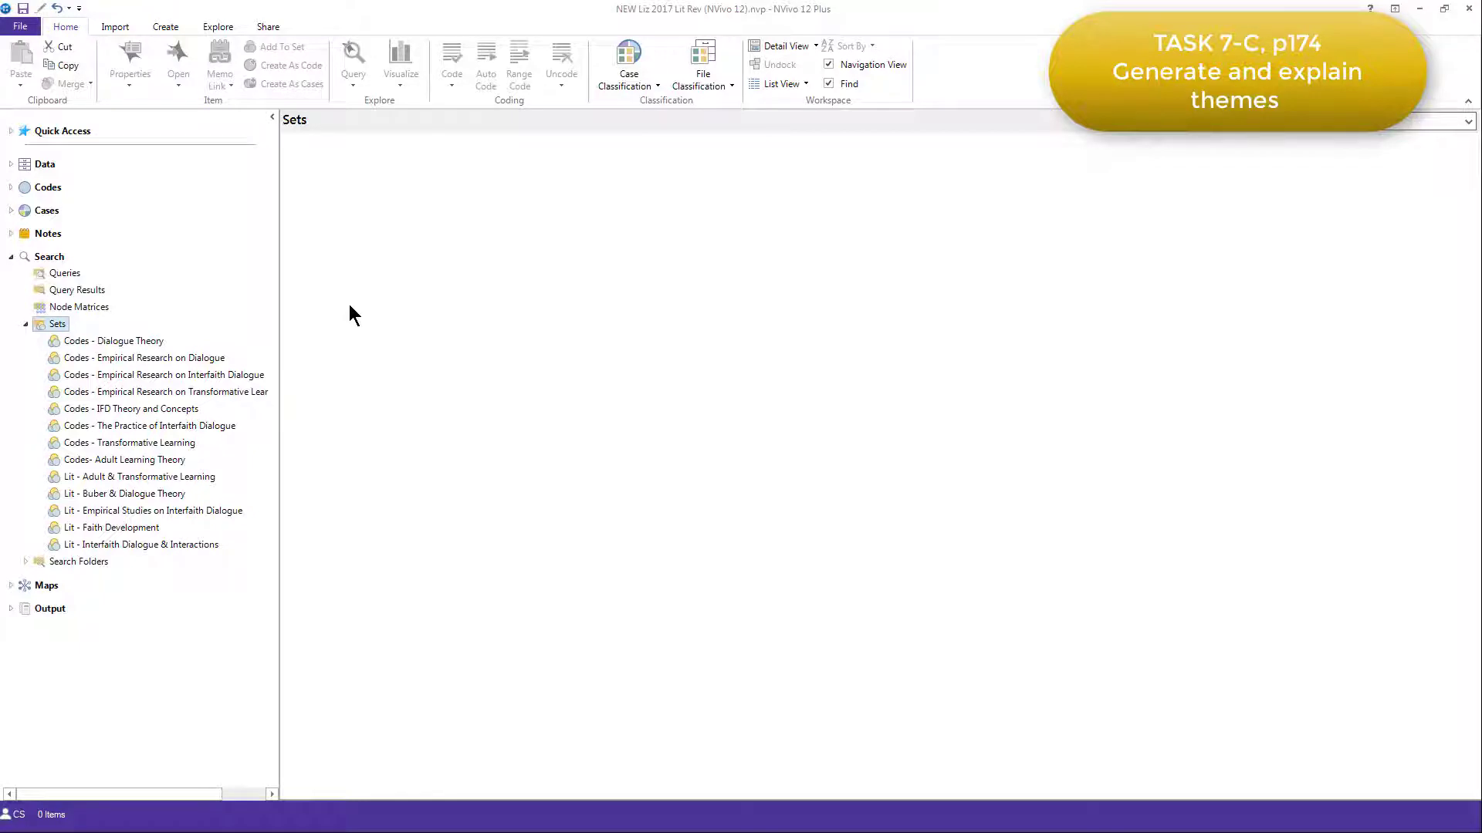
- Create a new set named 'Issues' in the Sets folder
right_click(55, 332)
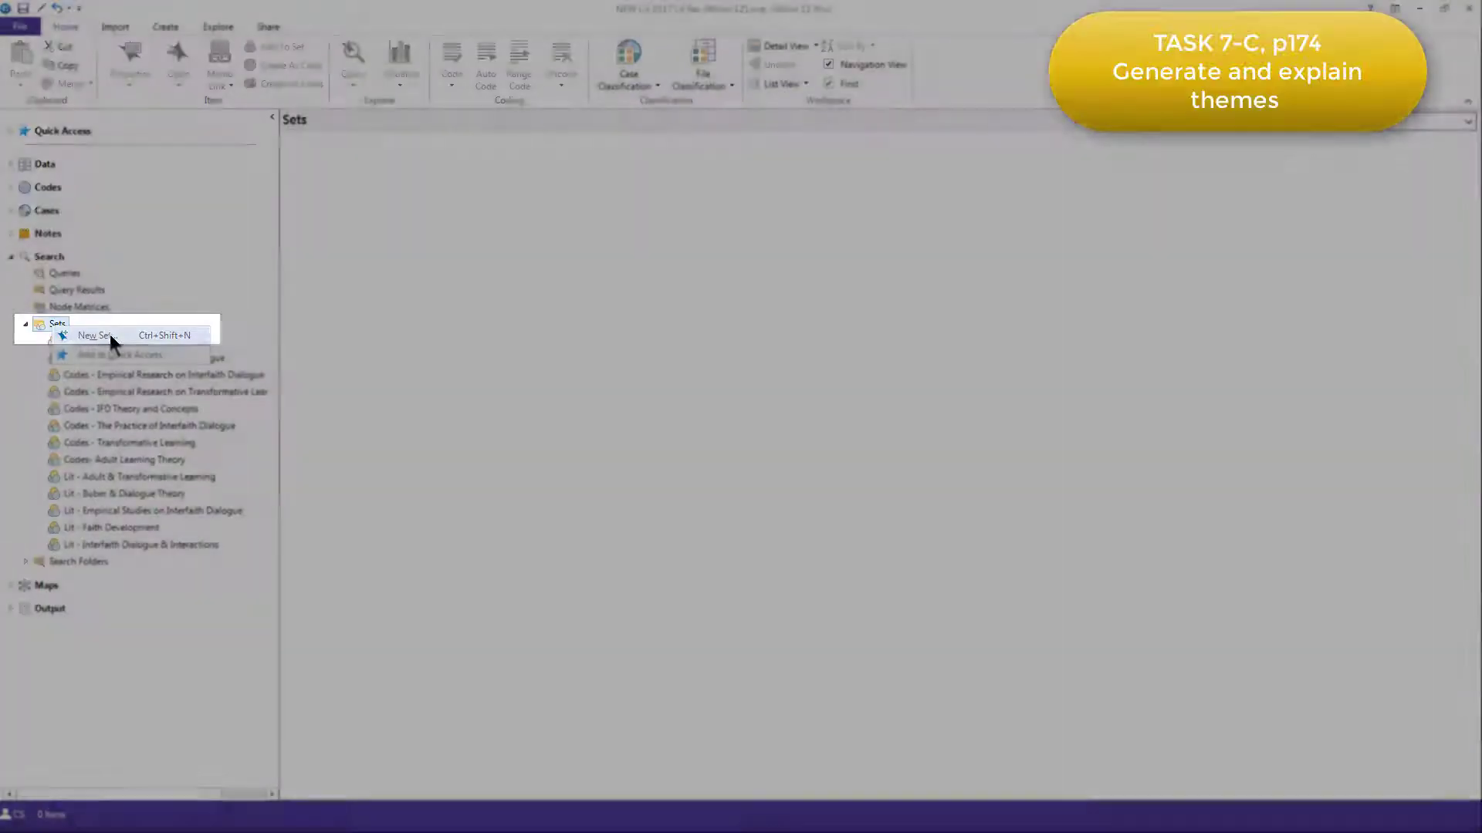
click(109, 335)
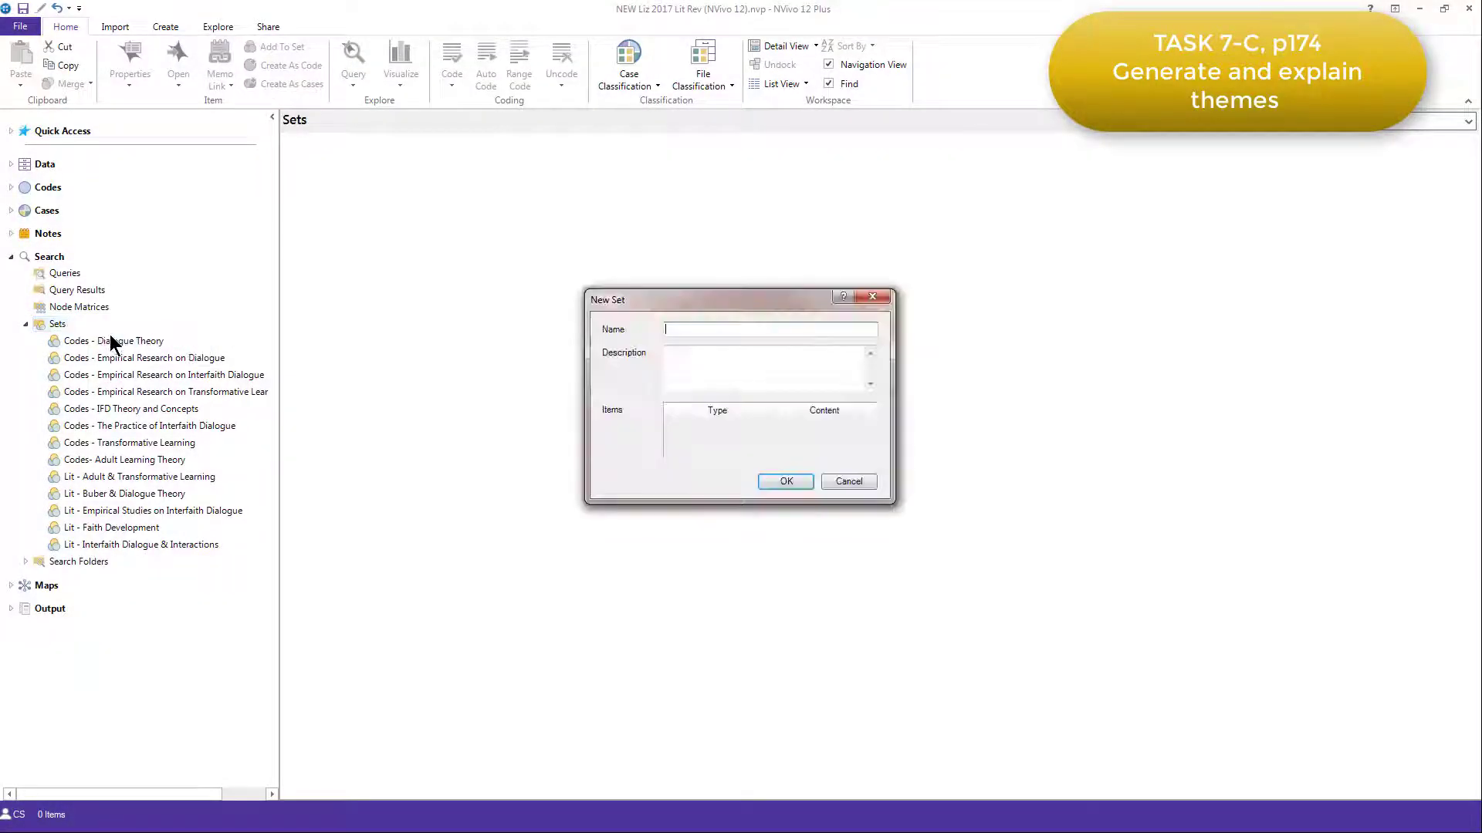
text(Issues)
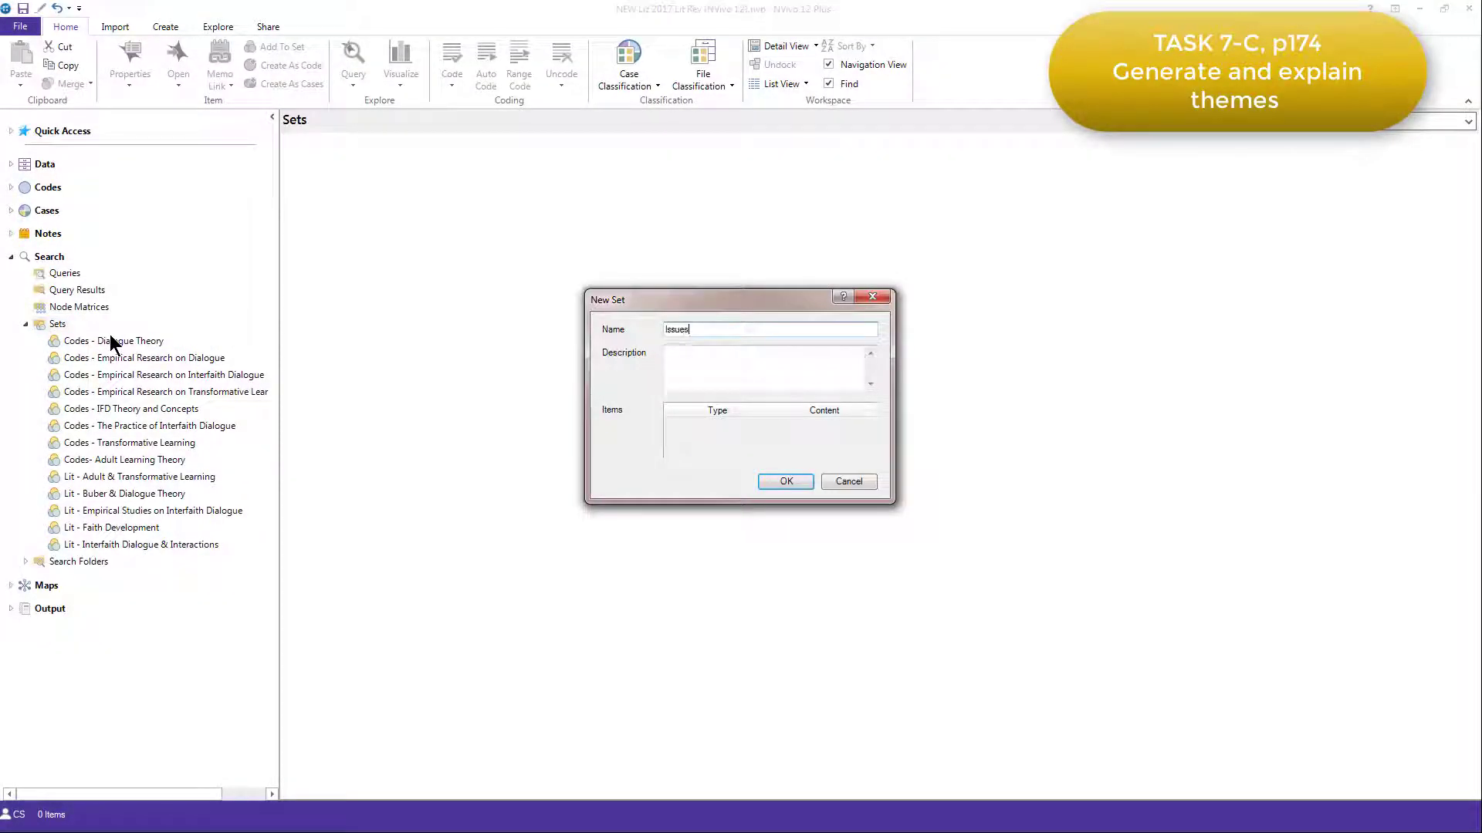
click(787, 482)
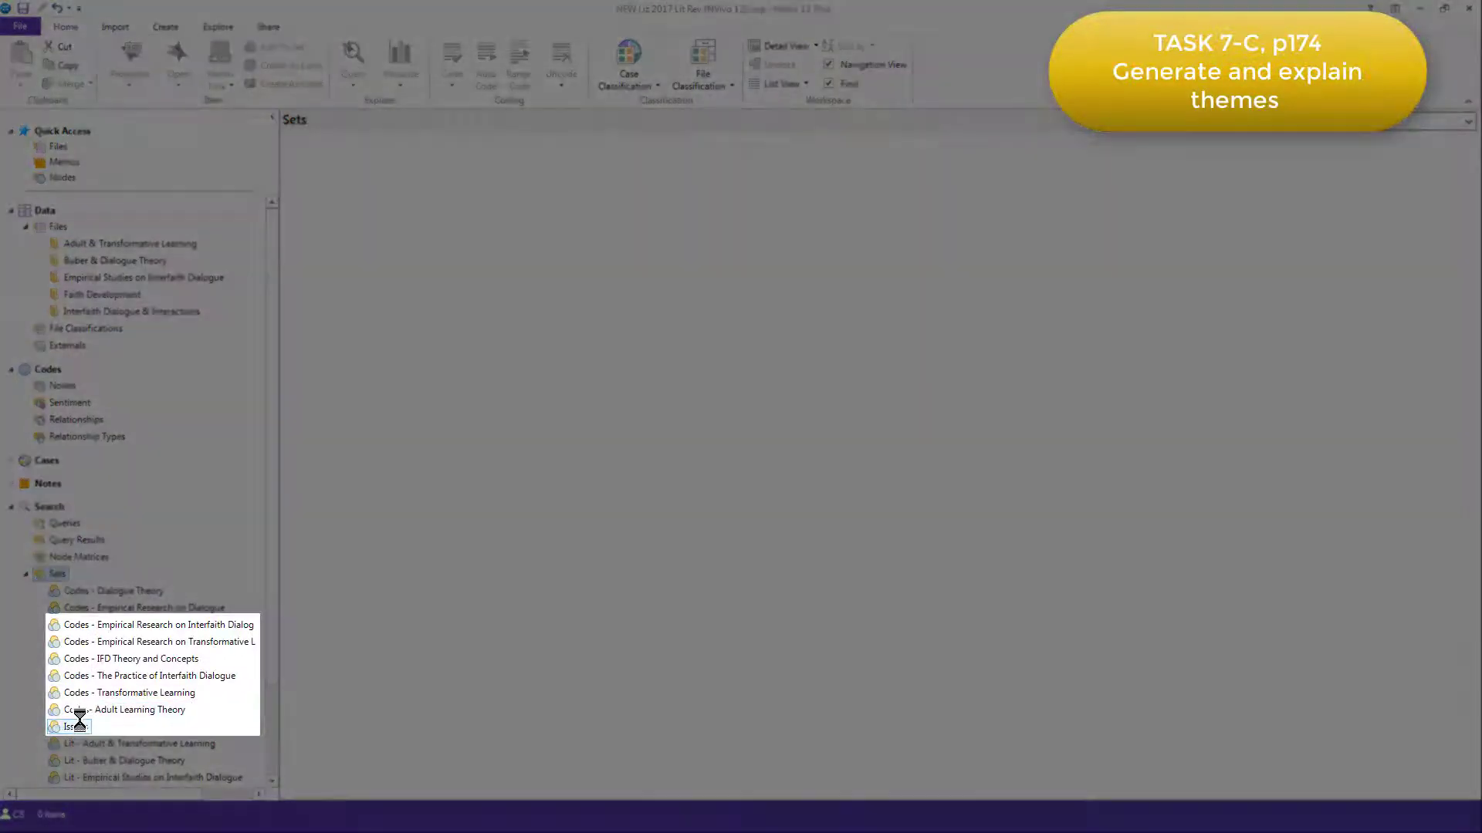
- Add ALT~ Intercultural Communication, CHAL~ Clear Goals and CHAL~ Dissemination codes to the Issues set
click(77, 727)
right_click(81, 727)
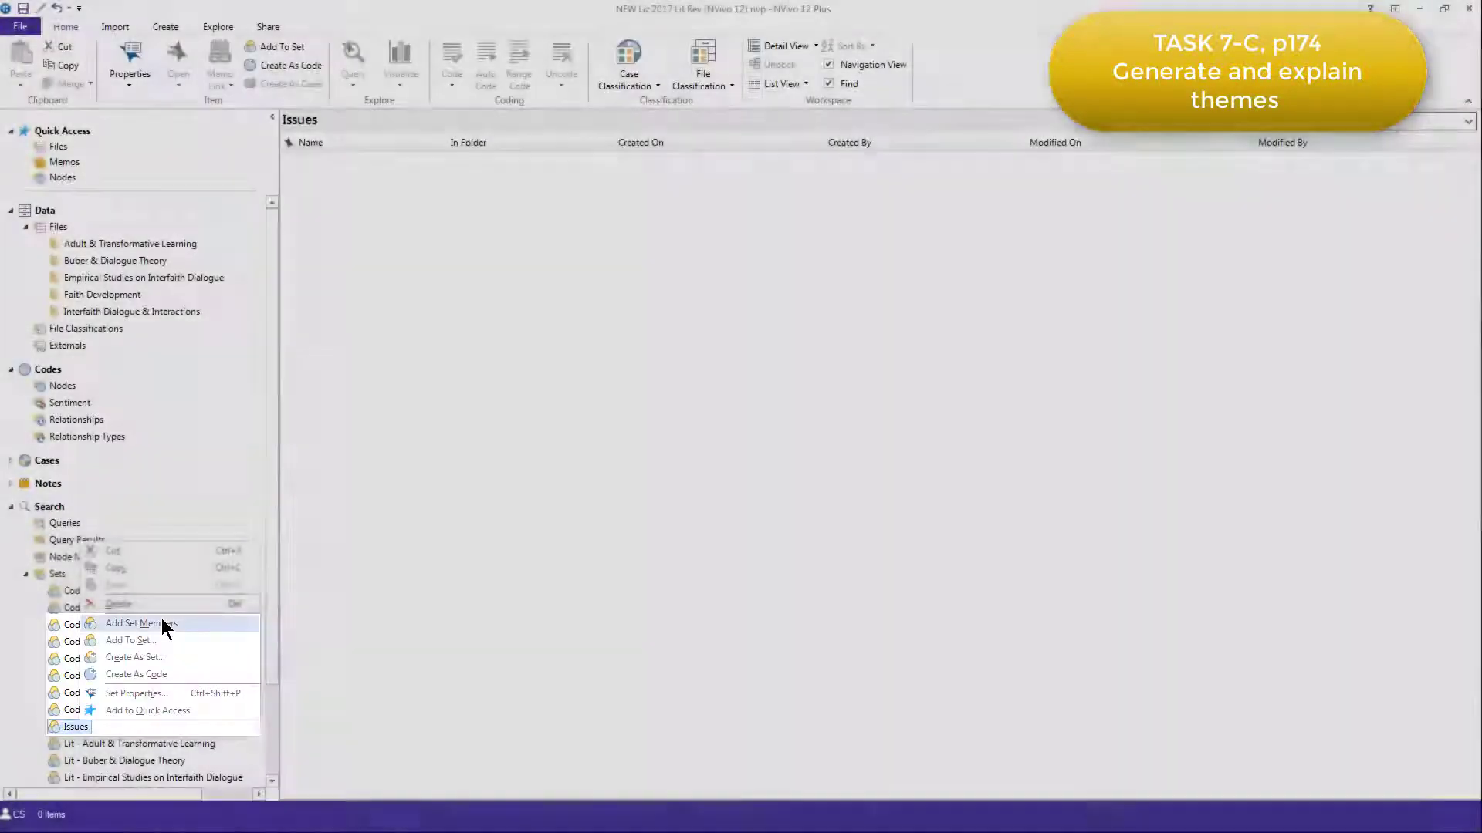
click(160, 622)
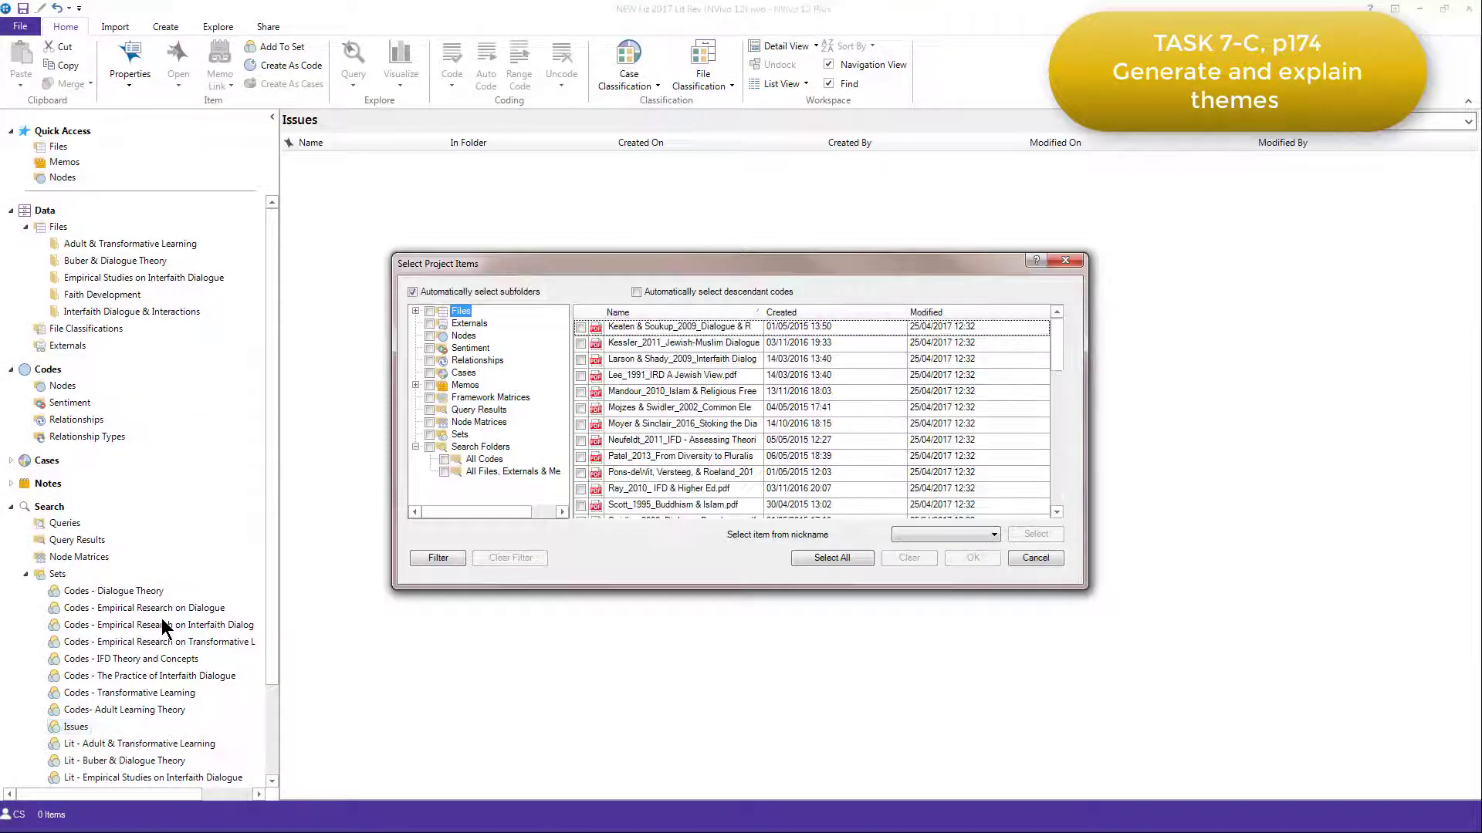
click(462, 335)
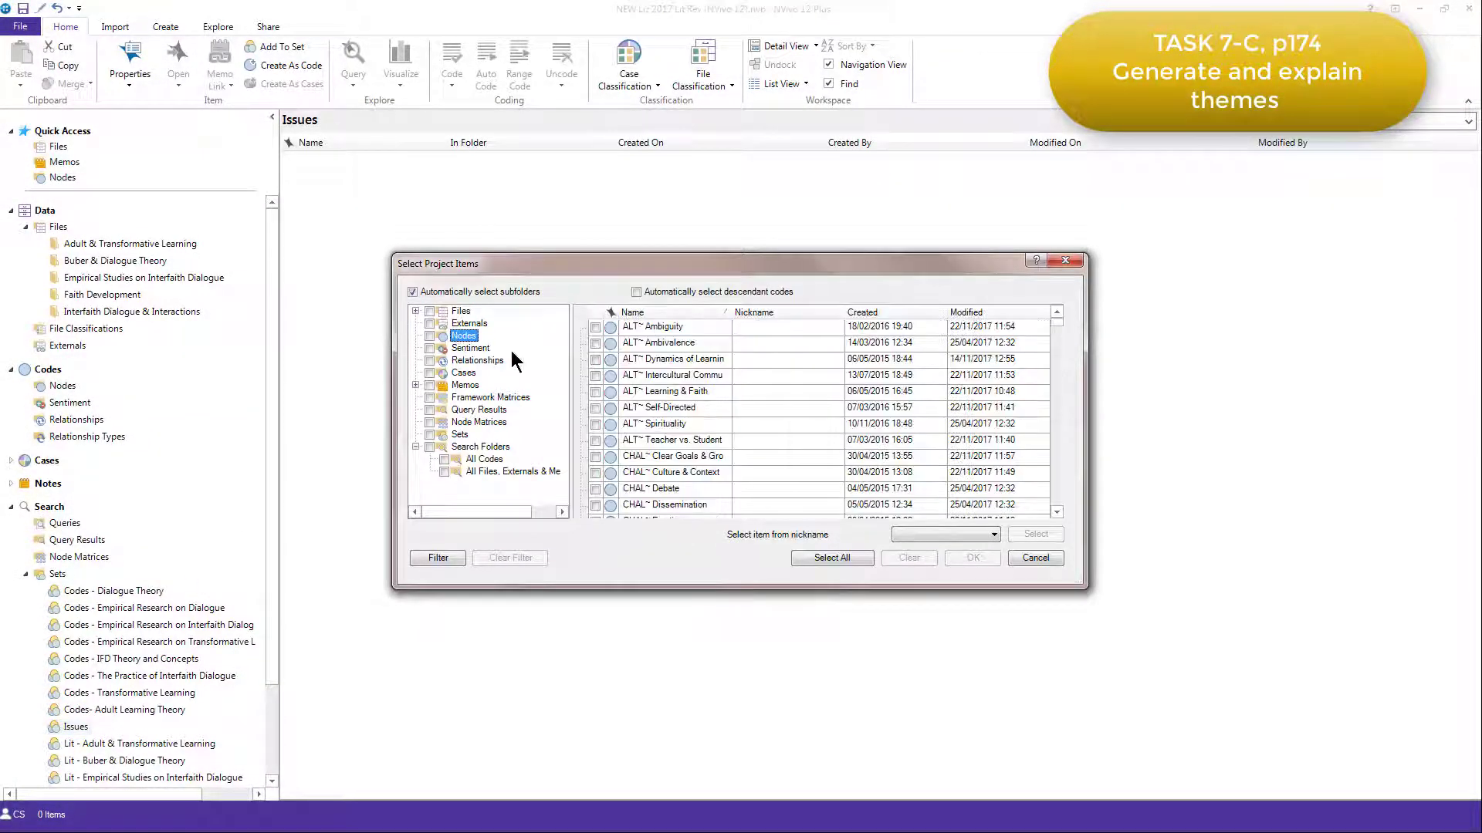
click(595, 374)
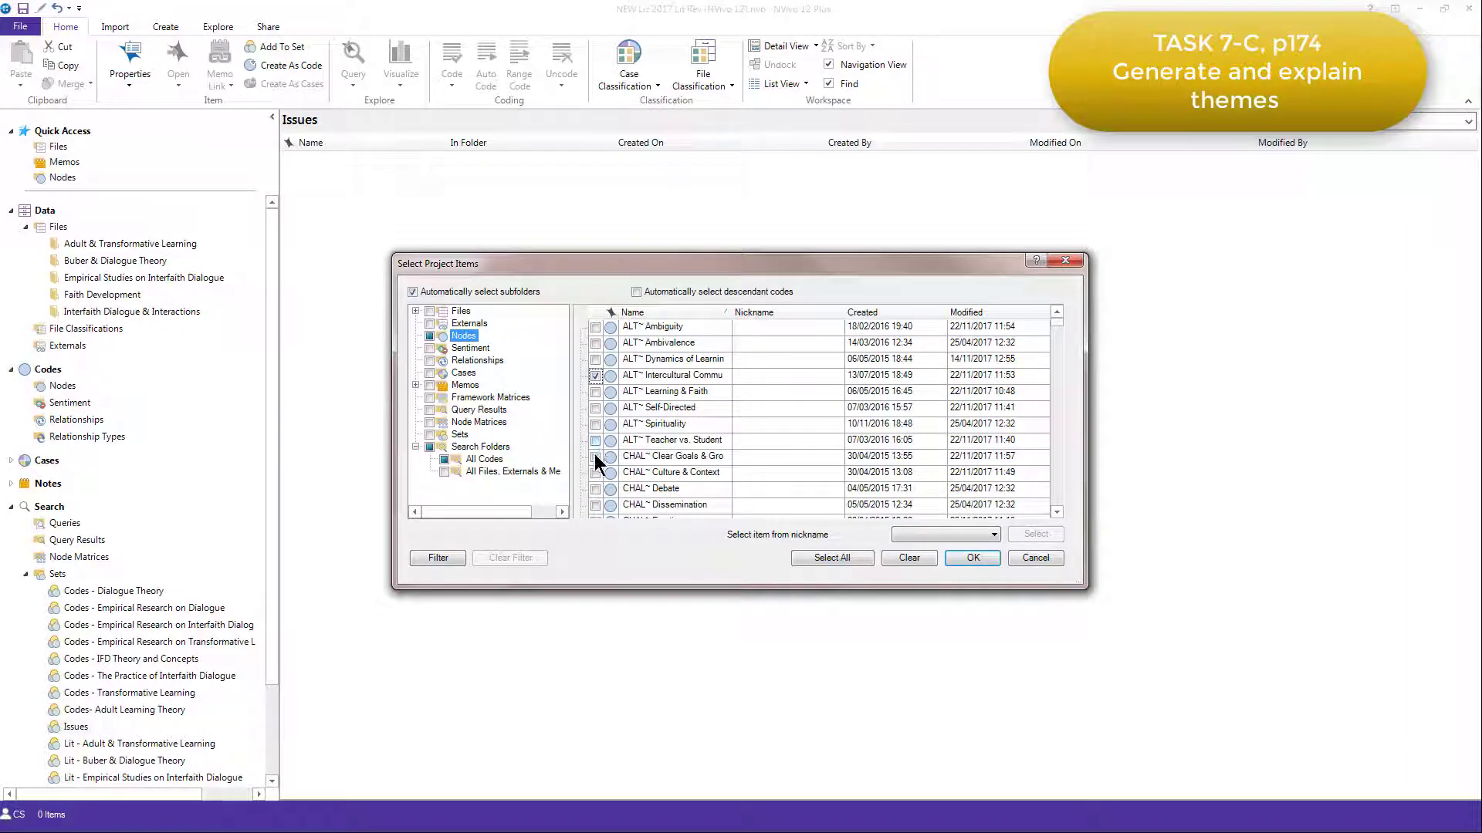
click(595, 457)
click(595, 505)
click(961, 559)
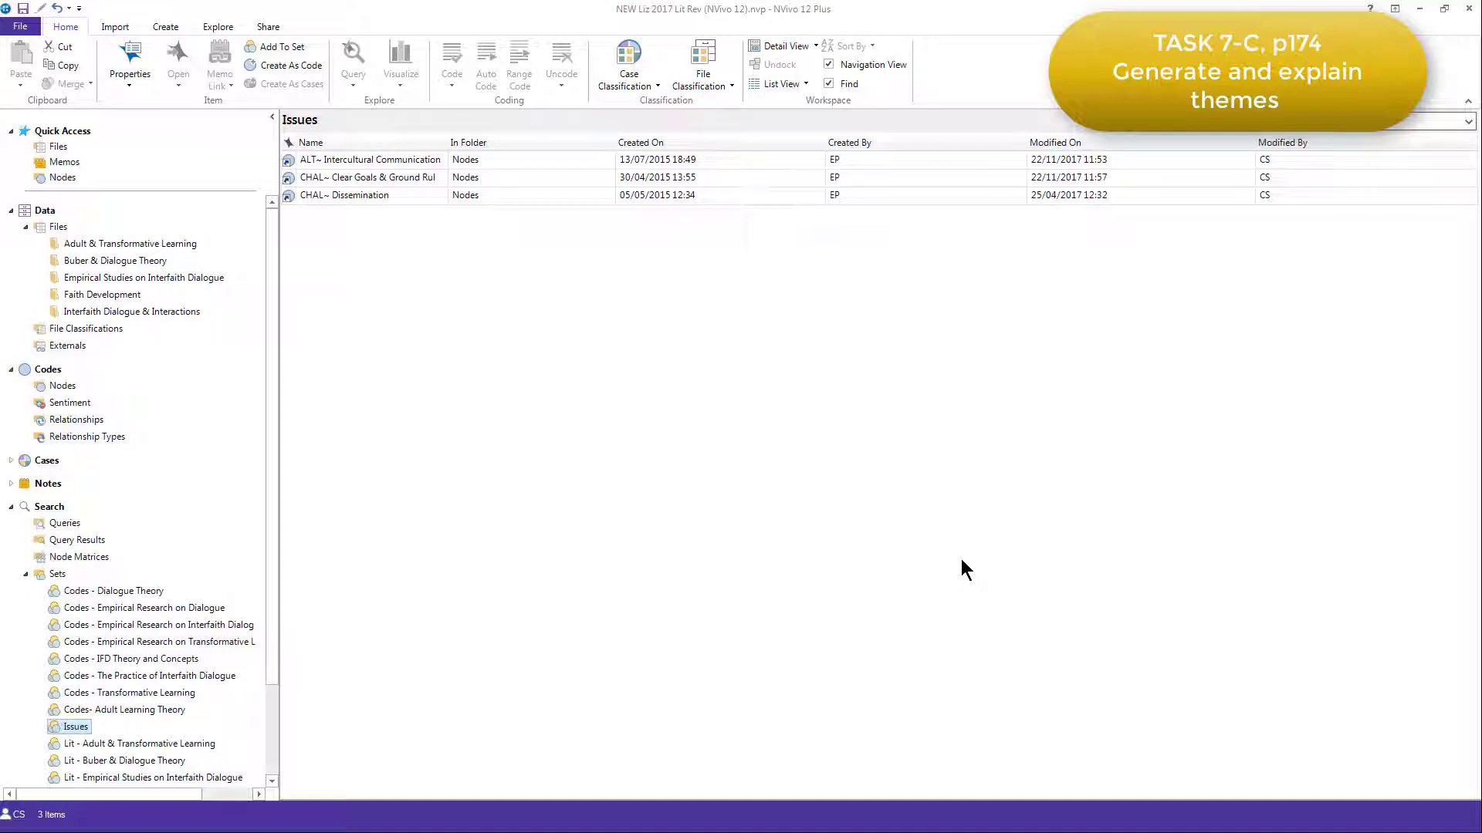
- View the codes in the IFD Theory and Concepts, Dialogue Theory and Practice of Interfaith Dialogue sets
click(159, 661)
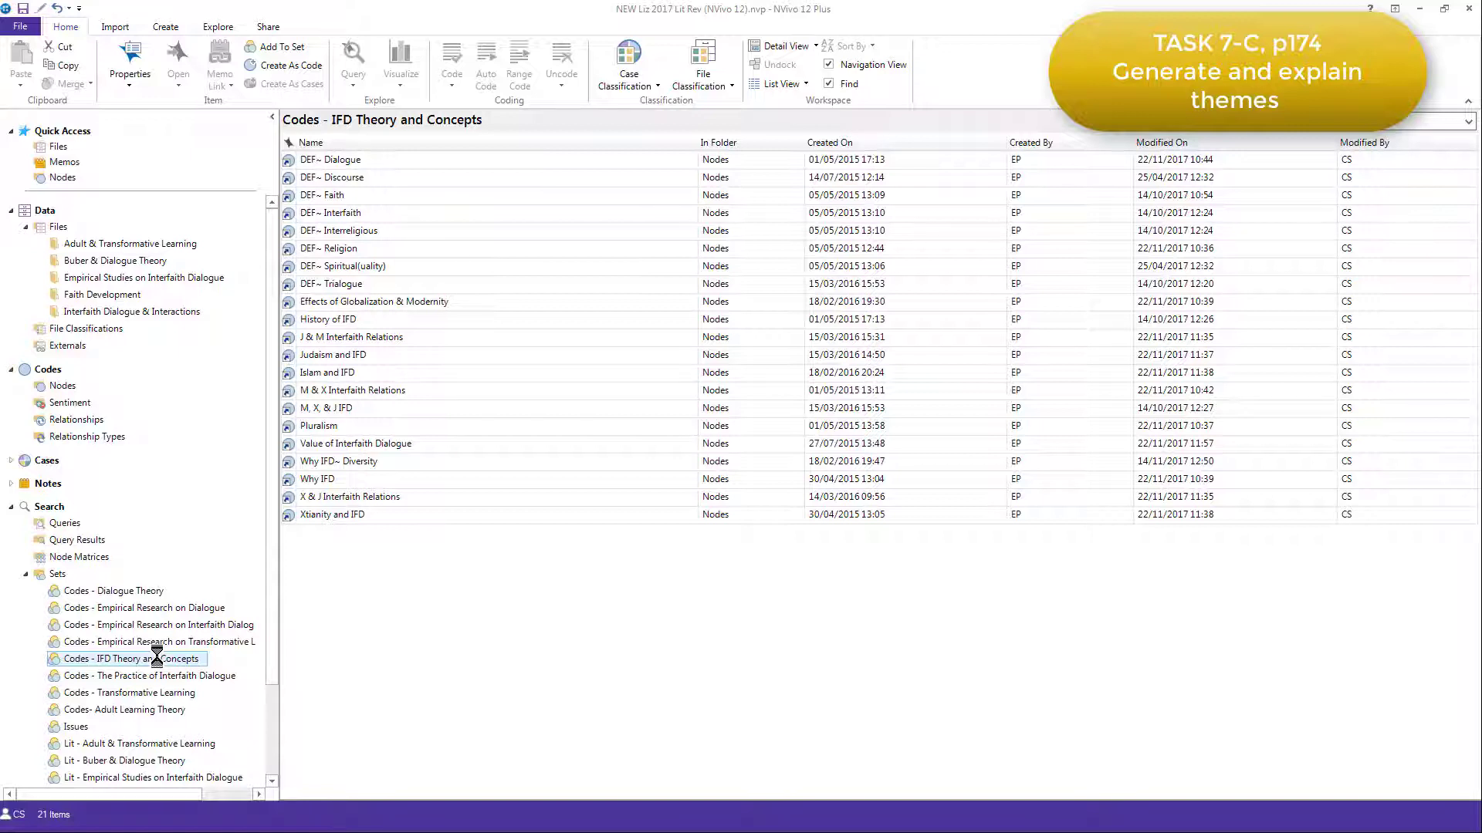
click(155, 591)
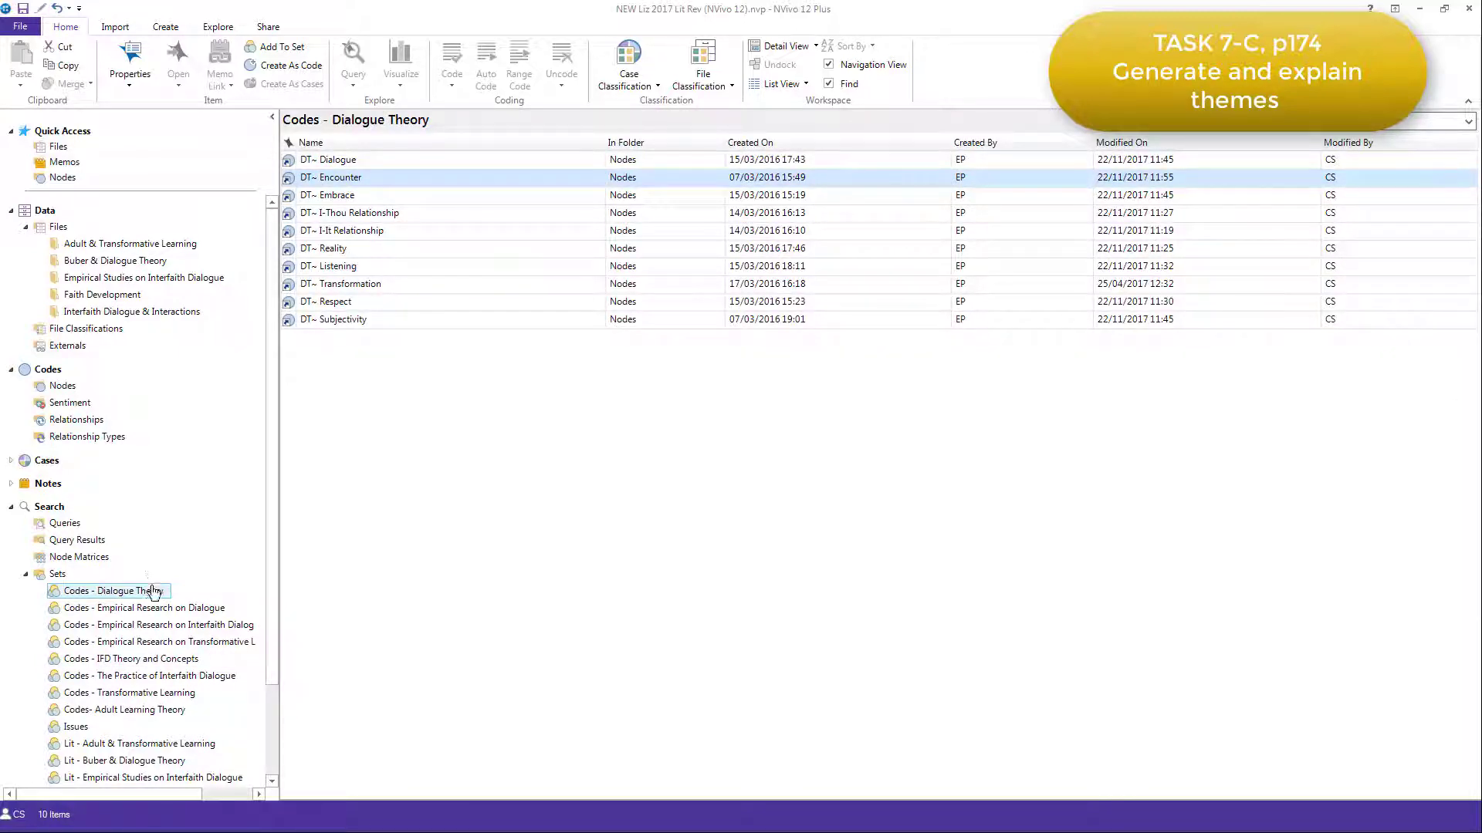
click(144, 673)
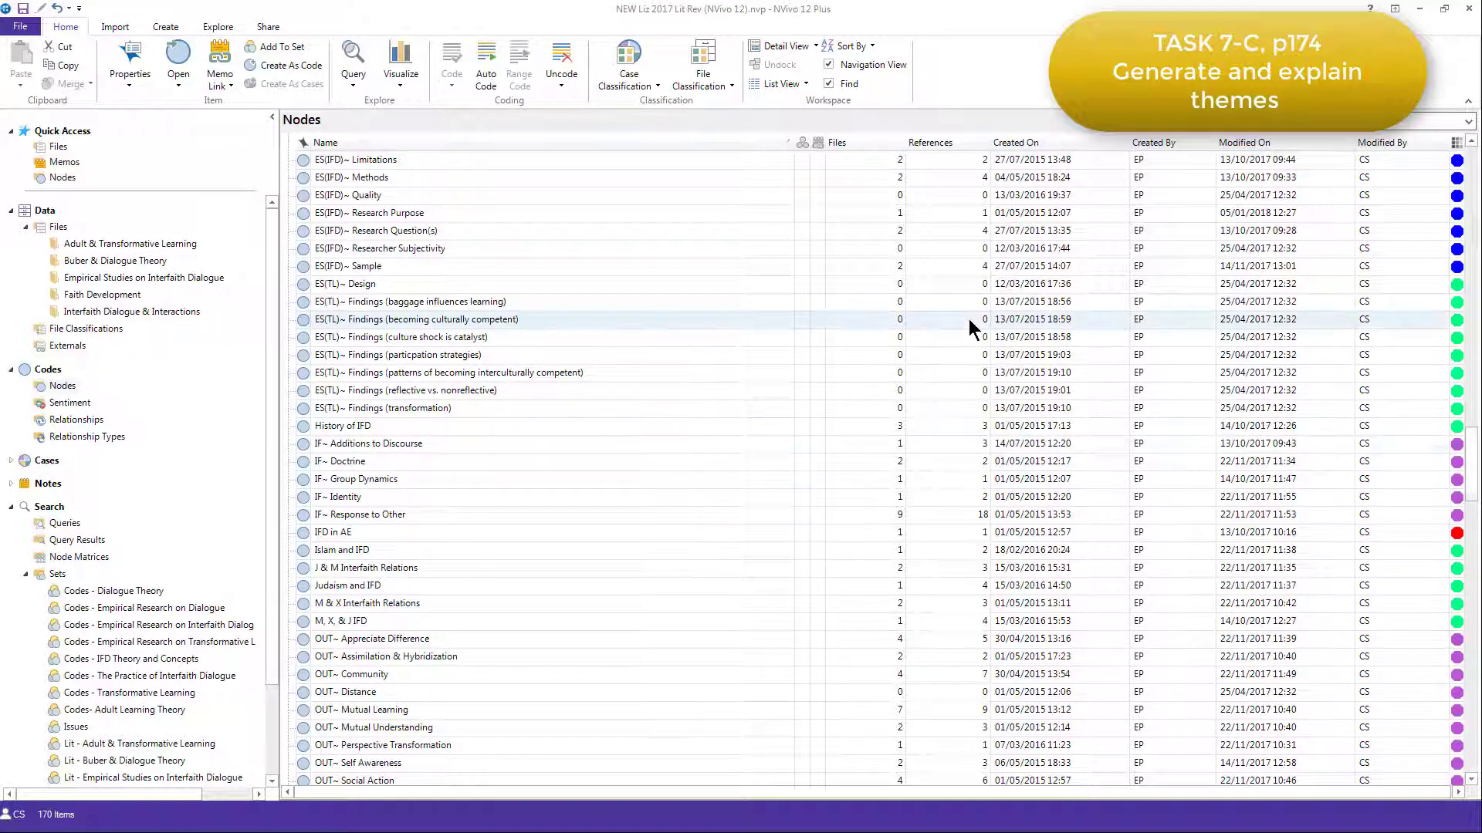
- Open the Agrawal & Barratt 2014 PDF, colour its coding stripes by item colours, and scroll through it
click(183, 281)
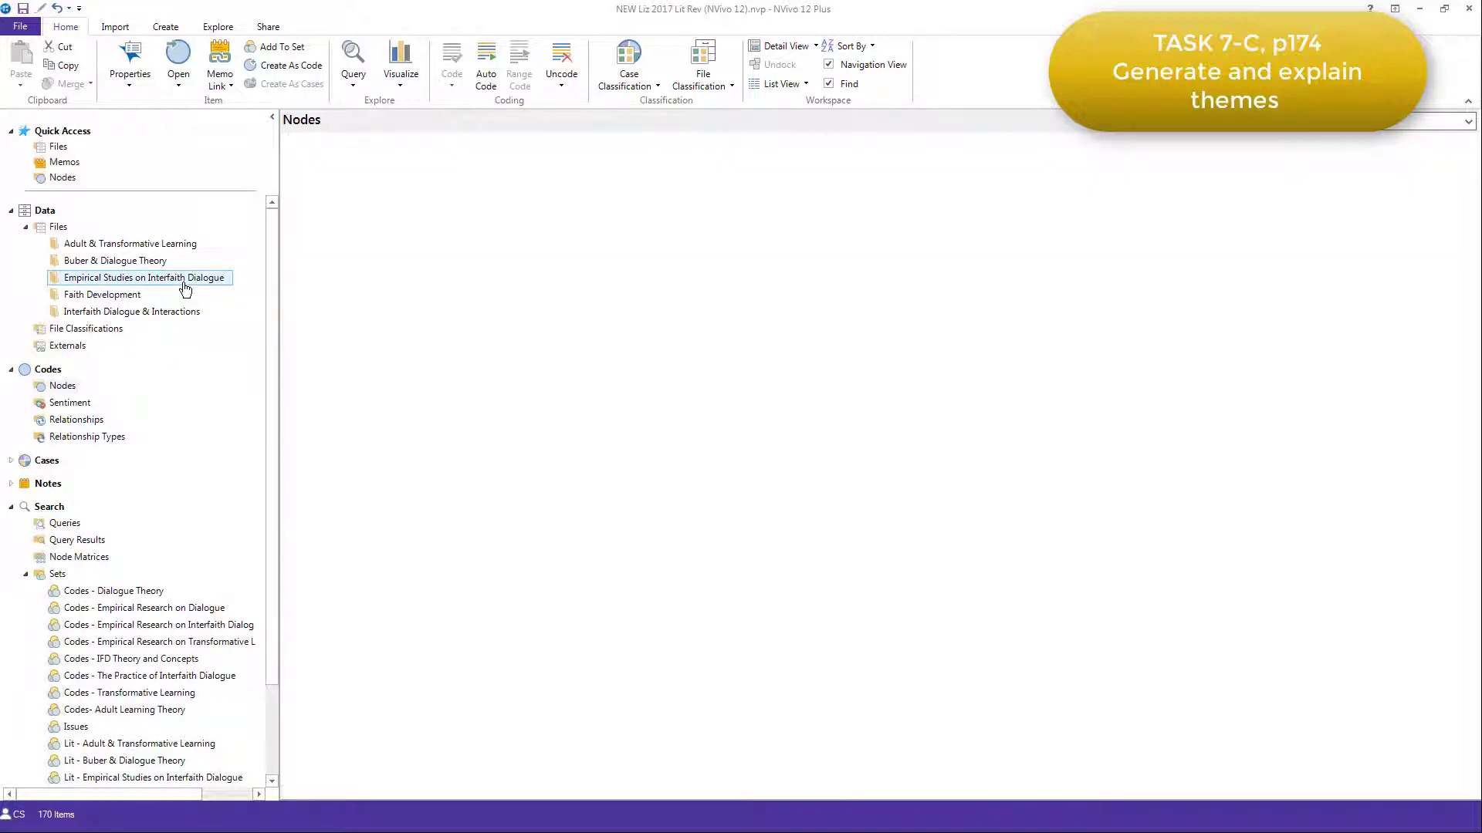
double_click(351, 179)
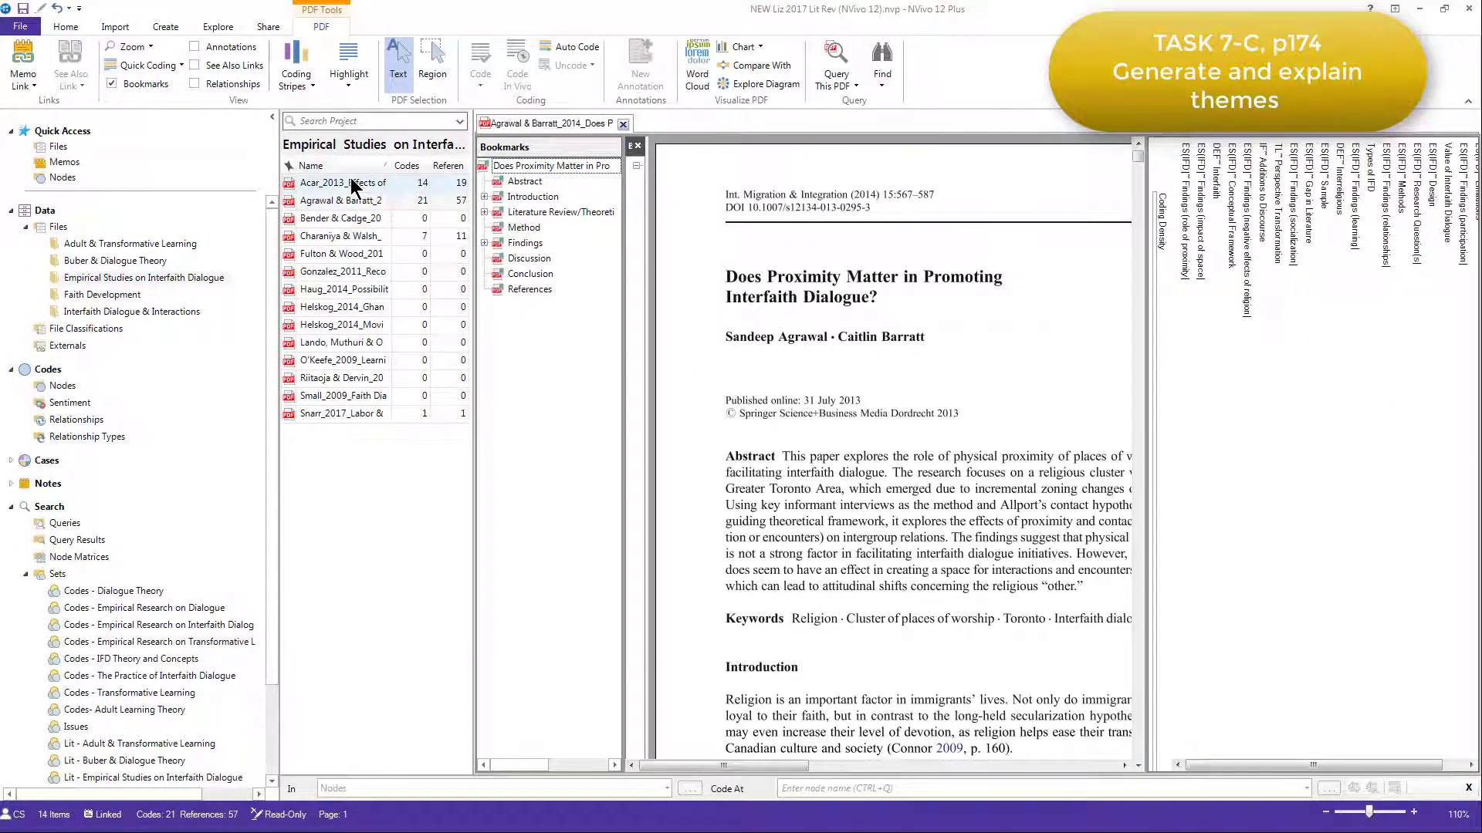
click(305, 81)
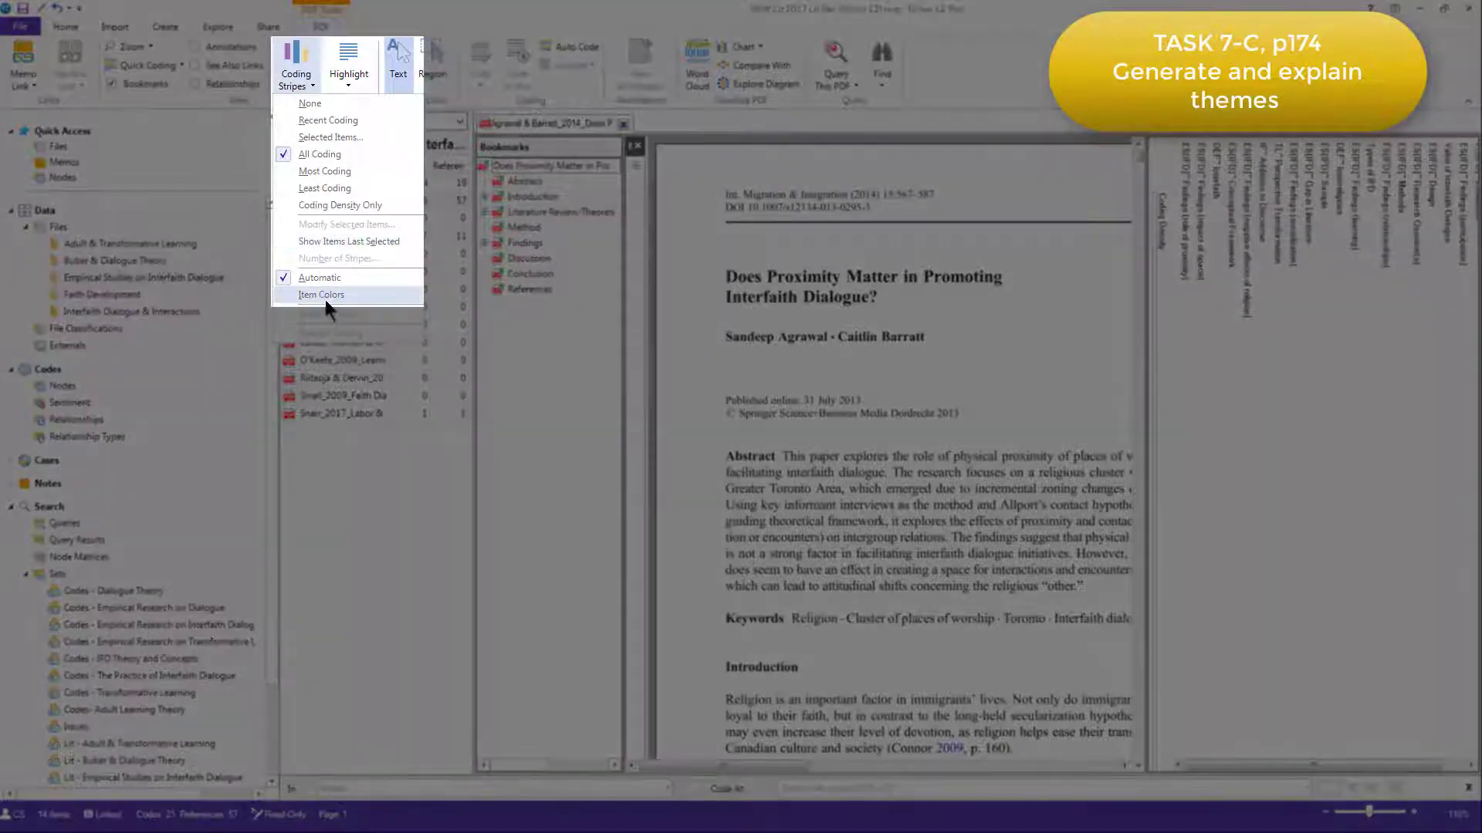
click(322, 296)
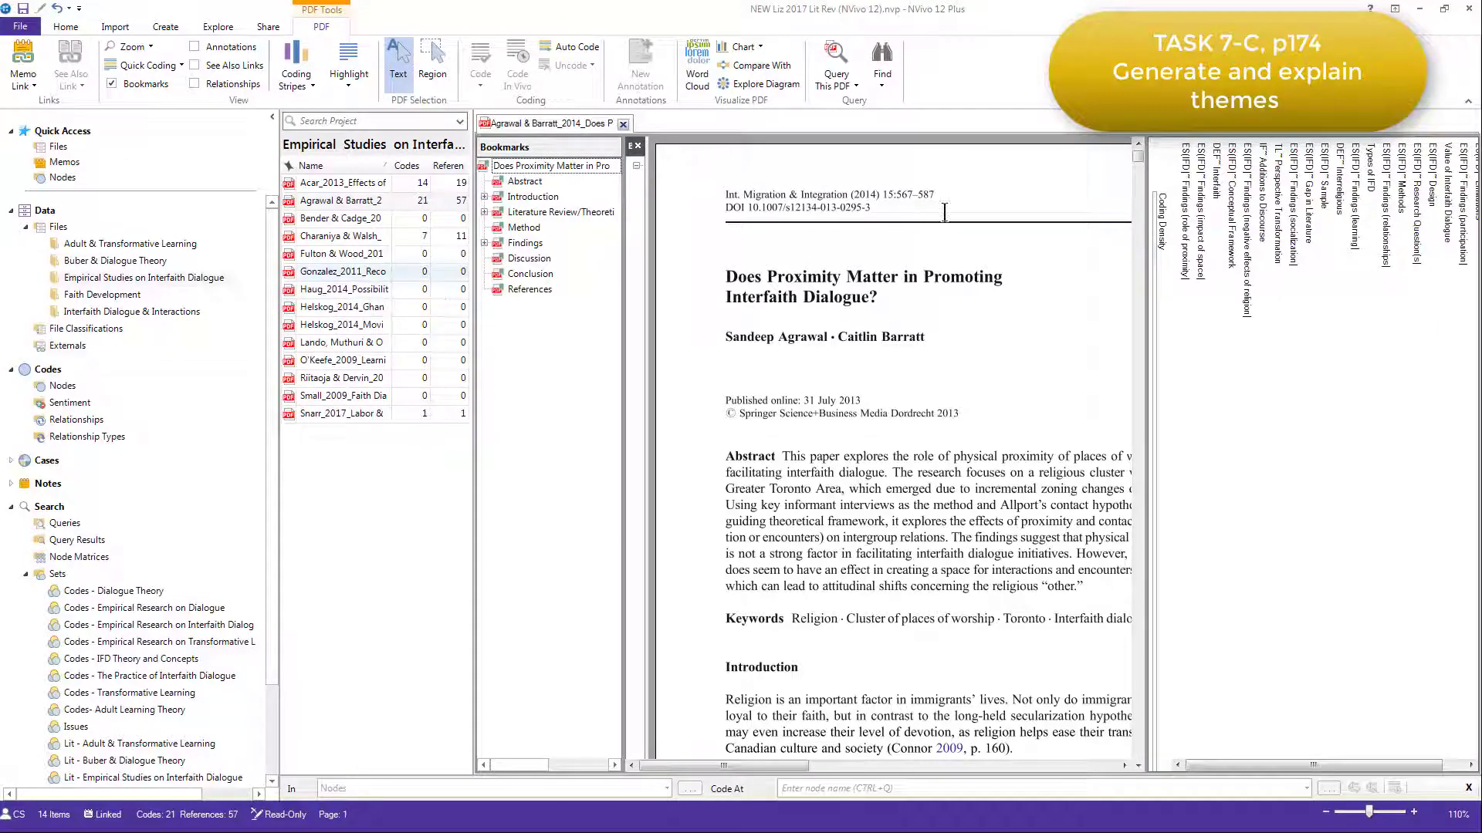
drag(1139, 163, 1138, 281)
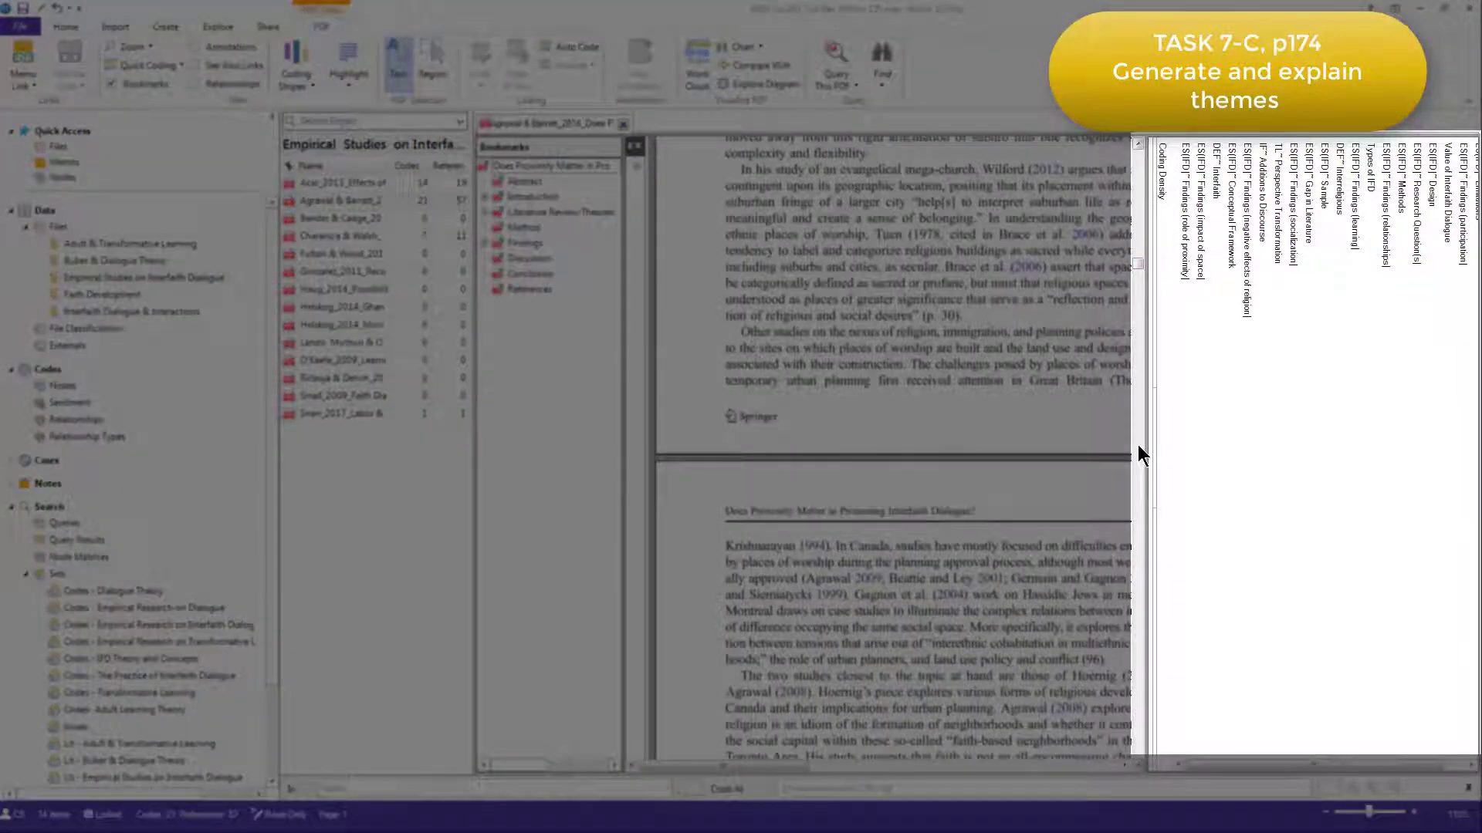
scroll(1139, 446, down, 3)
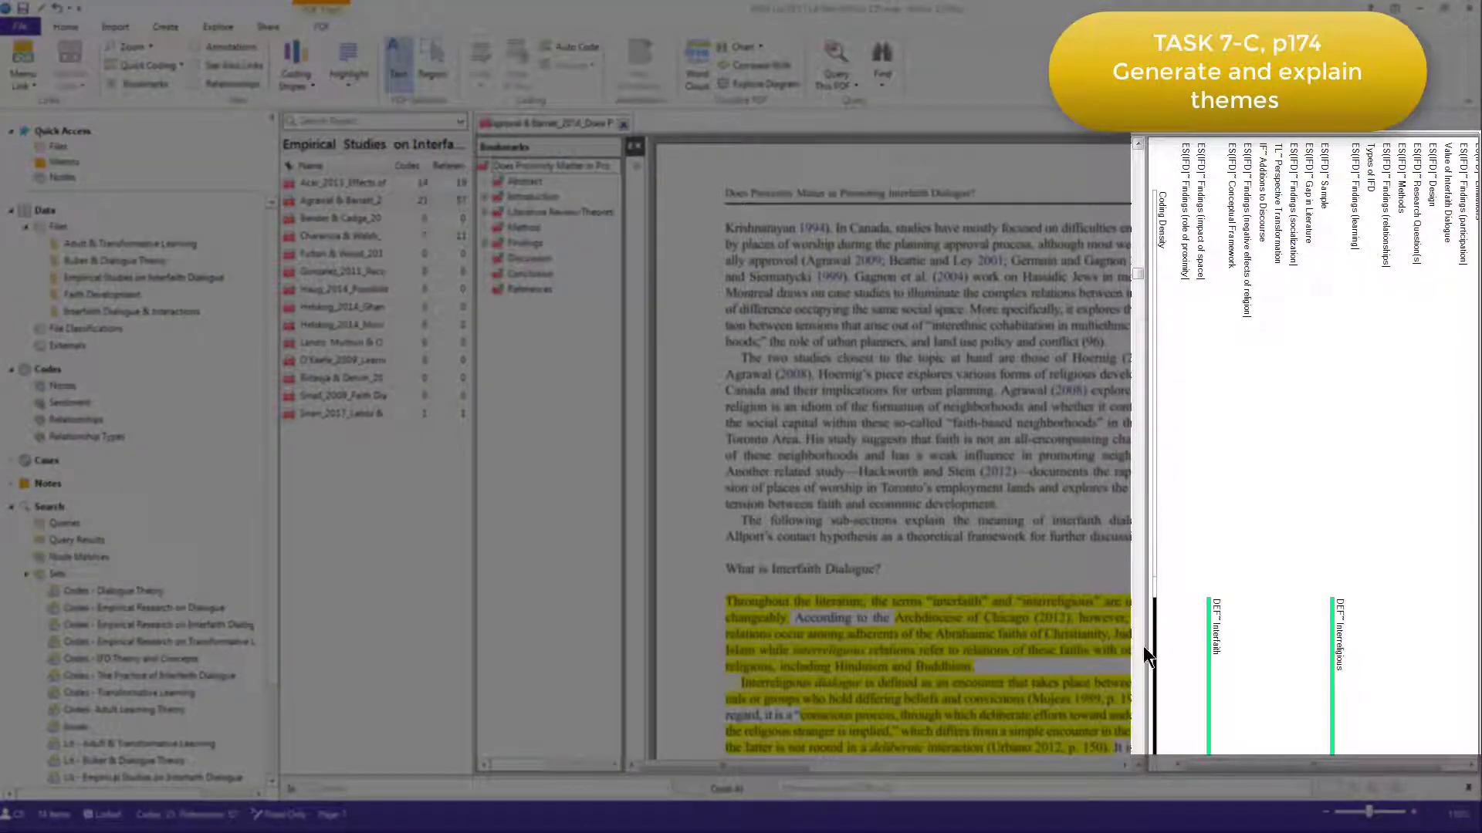
scroll(1145, 655, down, 3)
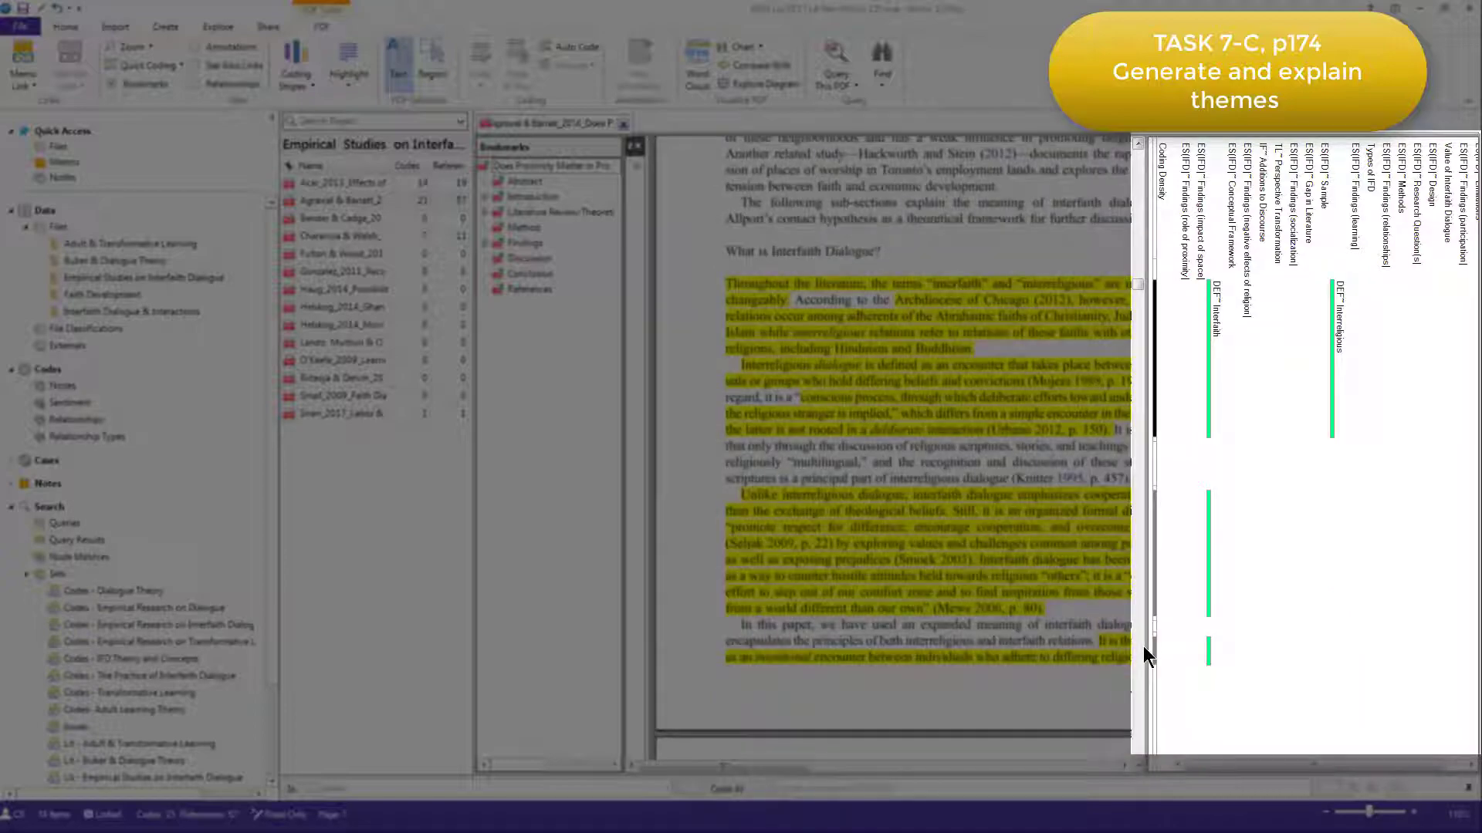
scroll(1145, 655, down, 3)
scroll(1145, 655, down, 3)
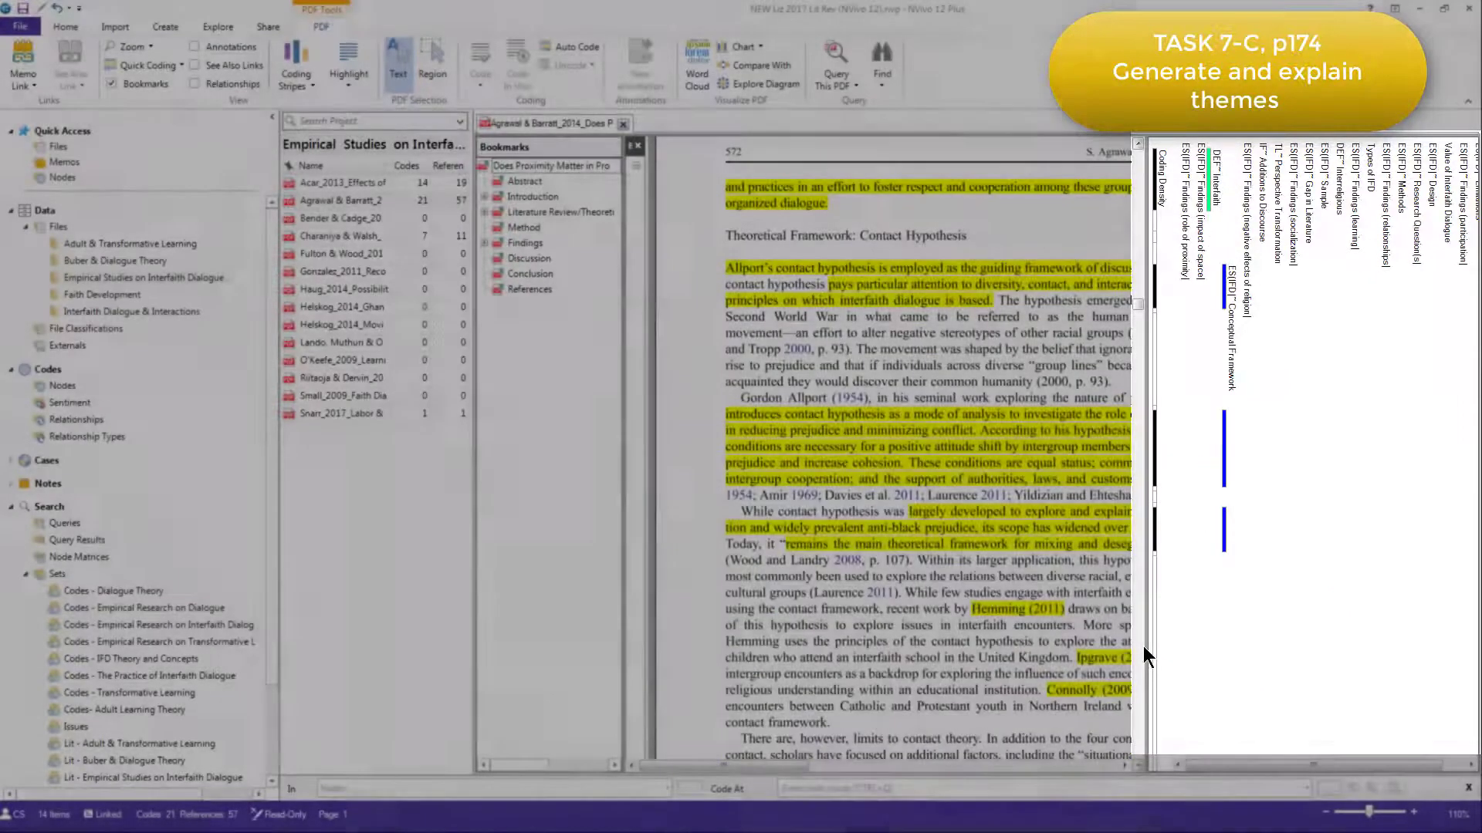